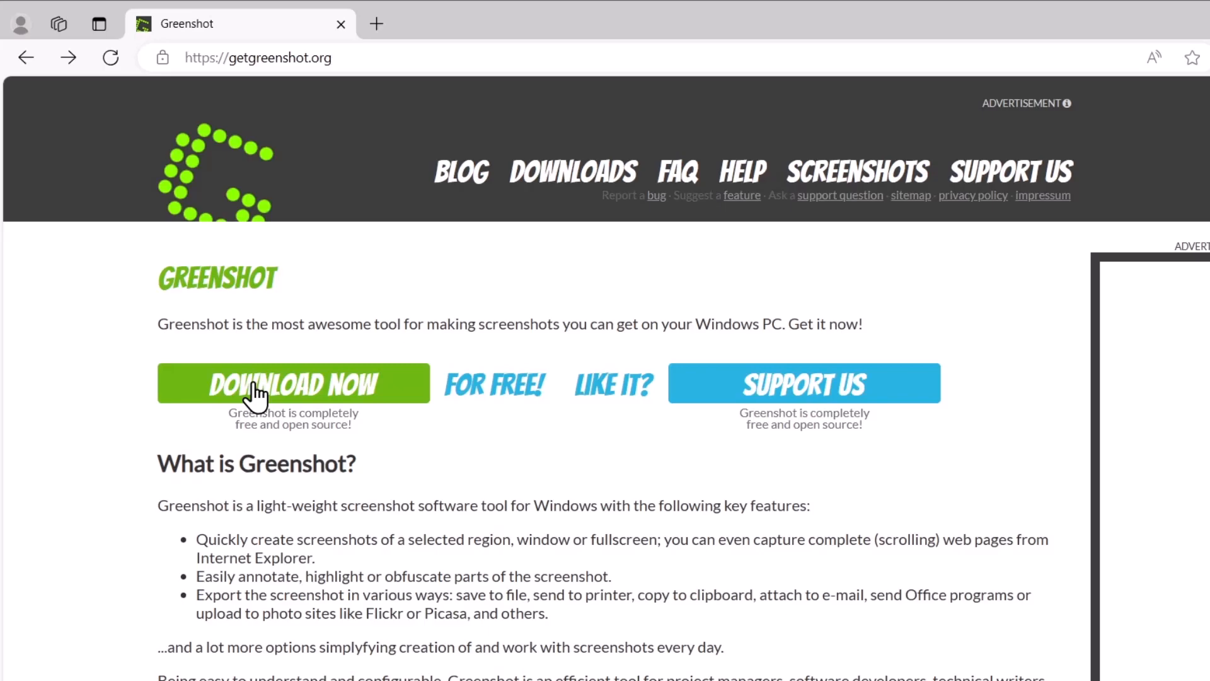
Step: Open the Greenshot downloads page from the site's home page and show the hidden system tray programs
click(255, 396)
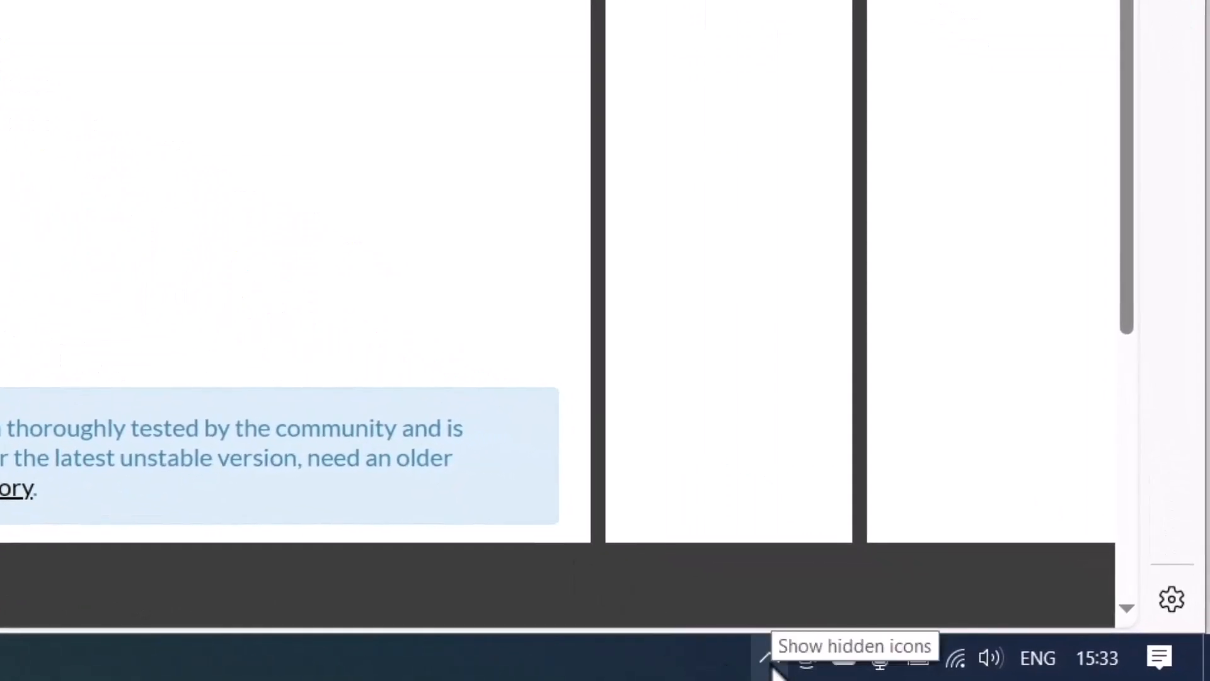
click(769, 660)
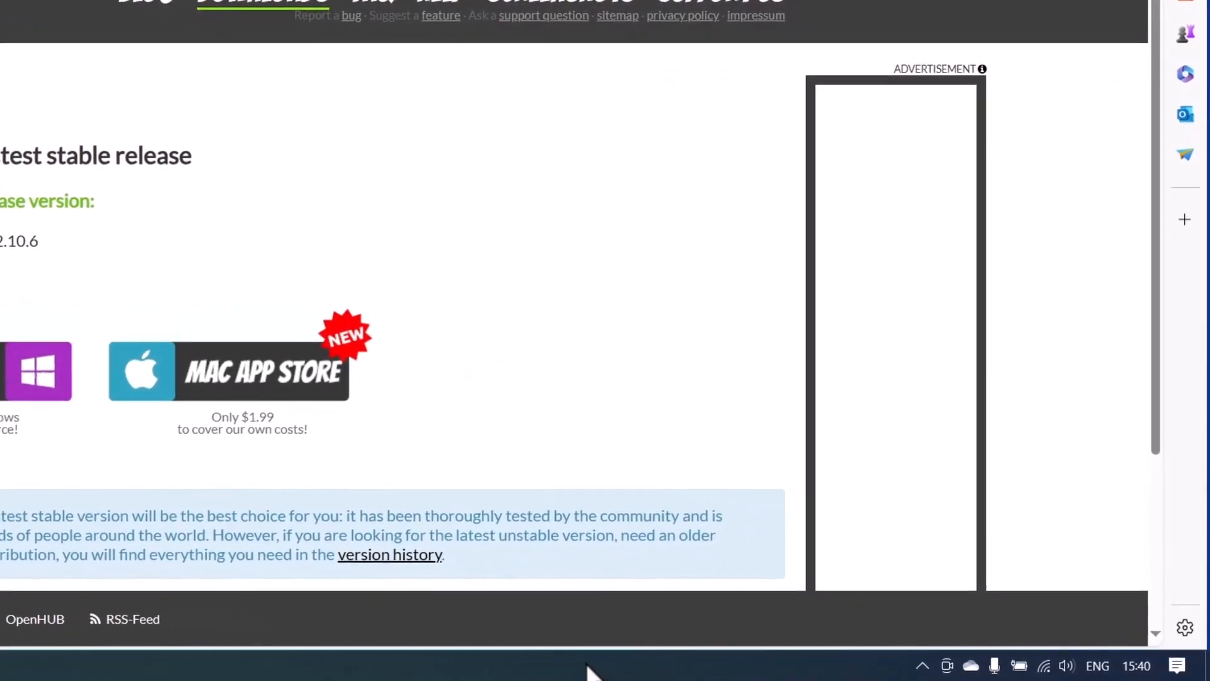
Step: Disable Greenshot's launch at startup in Task Manager
right_click(724, 674)
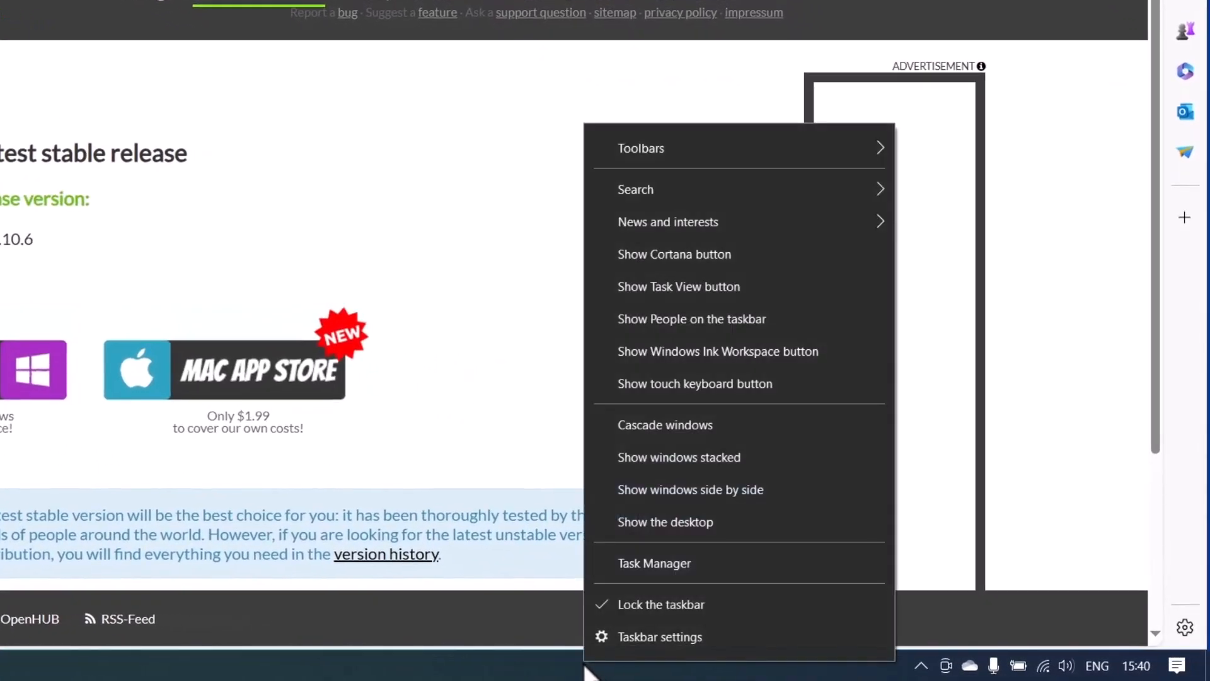
click(629, 562)
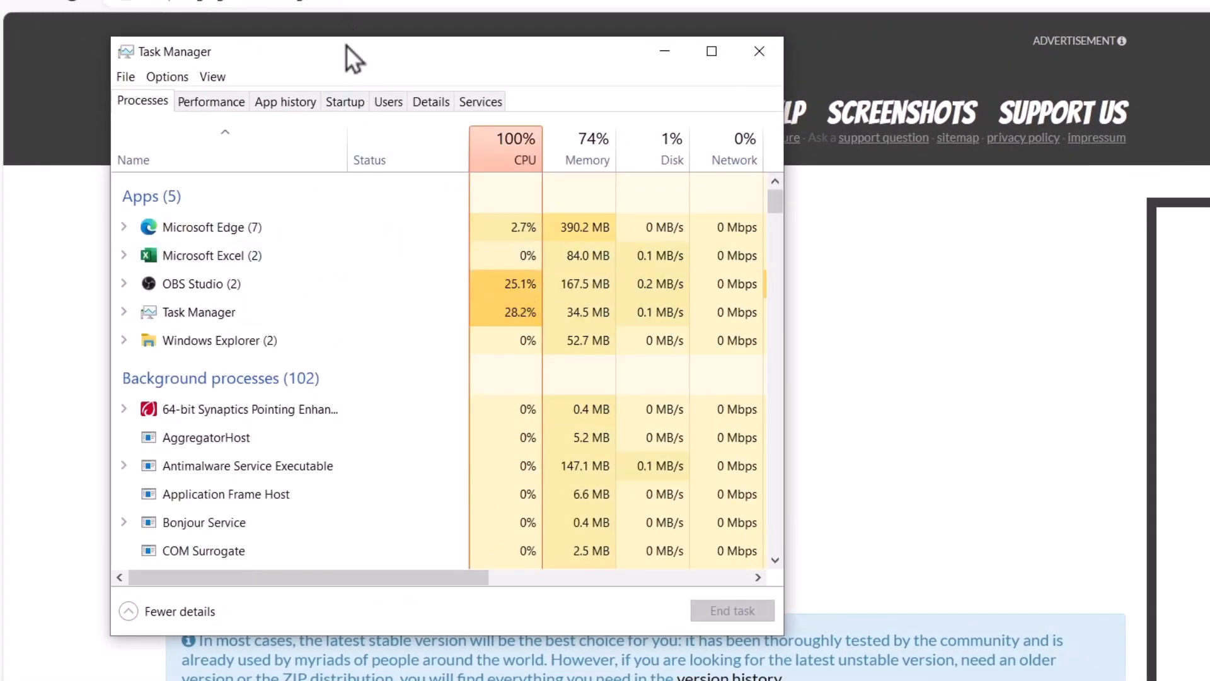
click(340, 105)
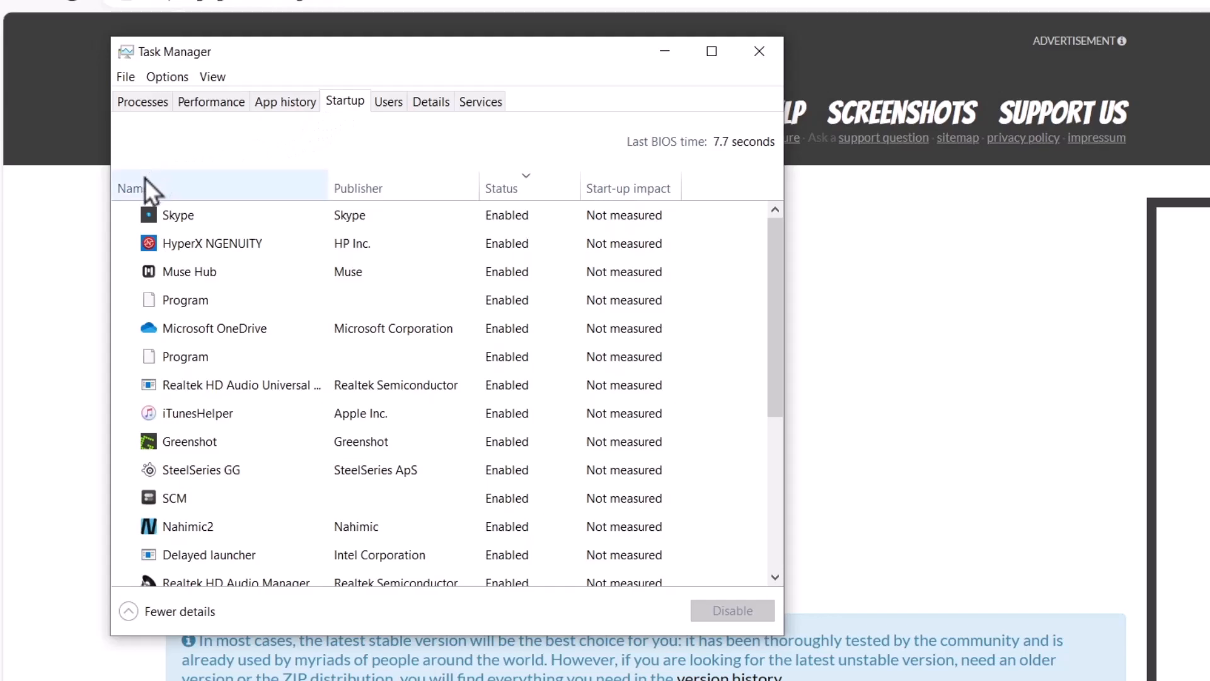
click(168, 441)
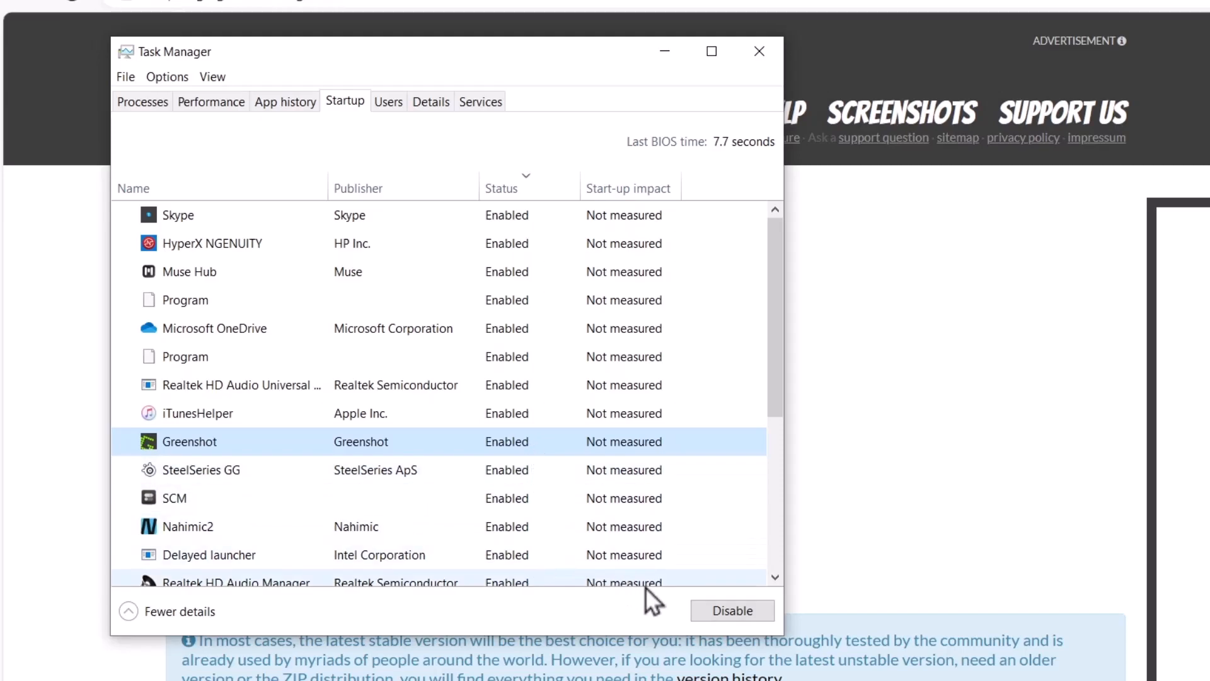
click(706, 609)
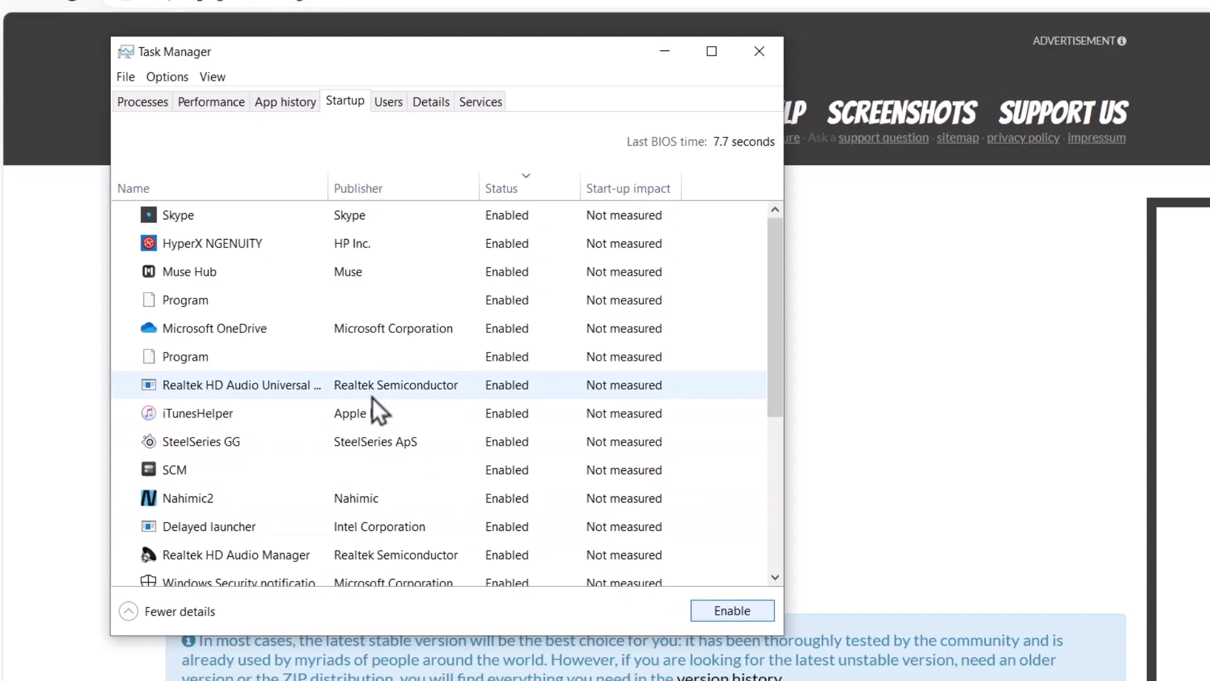
Step: Enable Greenshot among the startup programs again and close Task Manager
drag(777, 327, 762, 437)
click(524, 425)
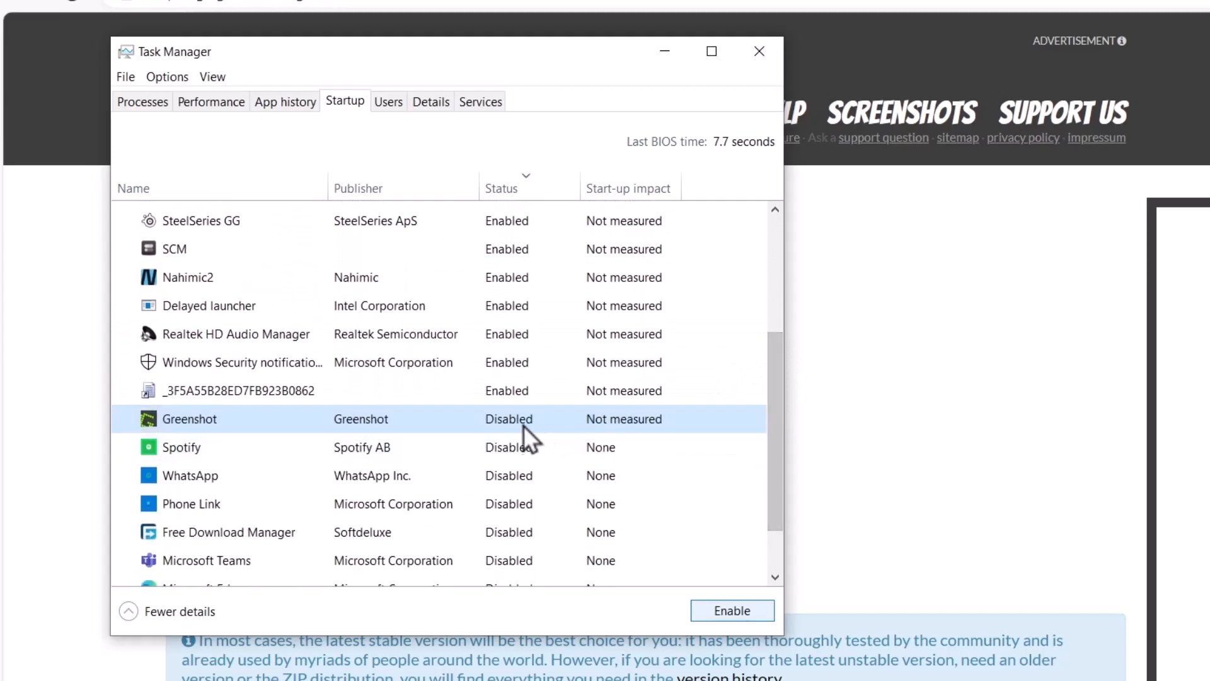
click(710, 612)
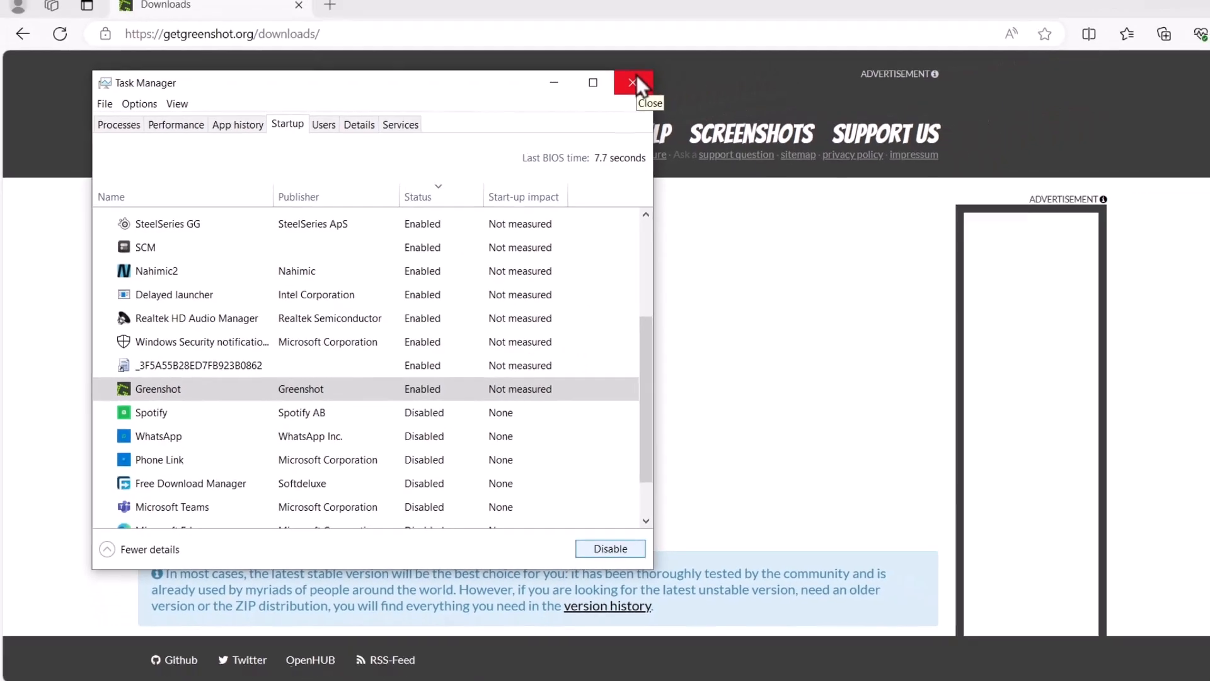
click(759, 50)
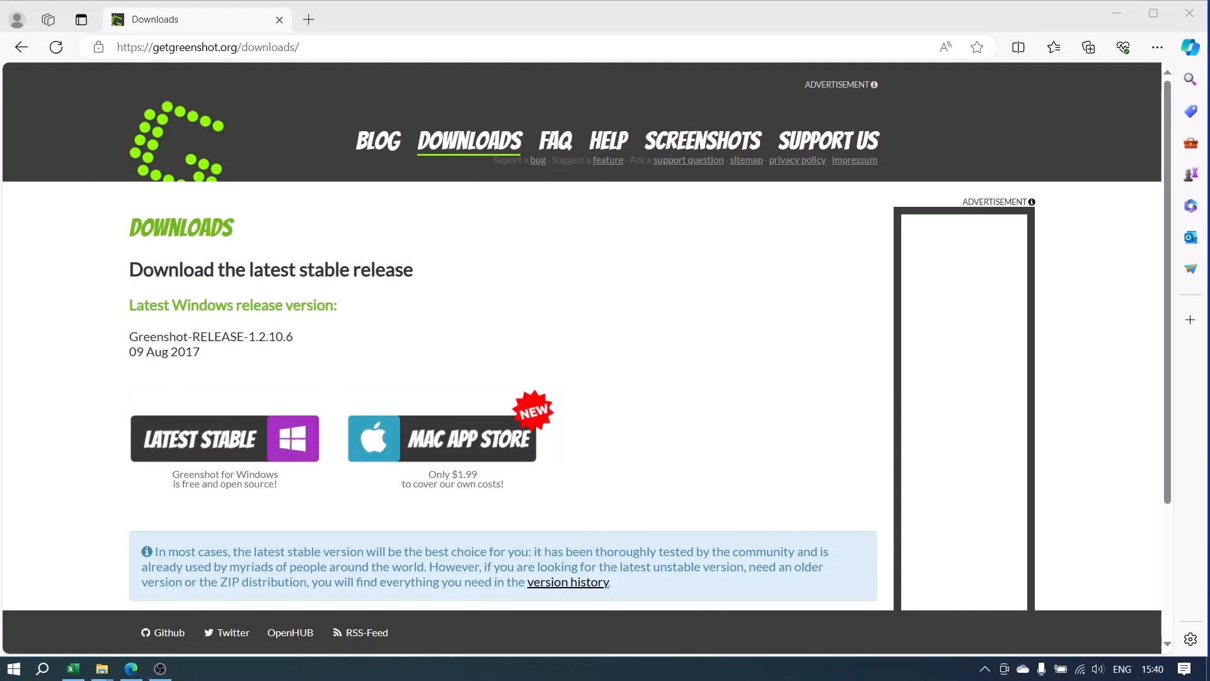
click(1116, 13)
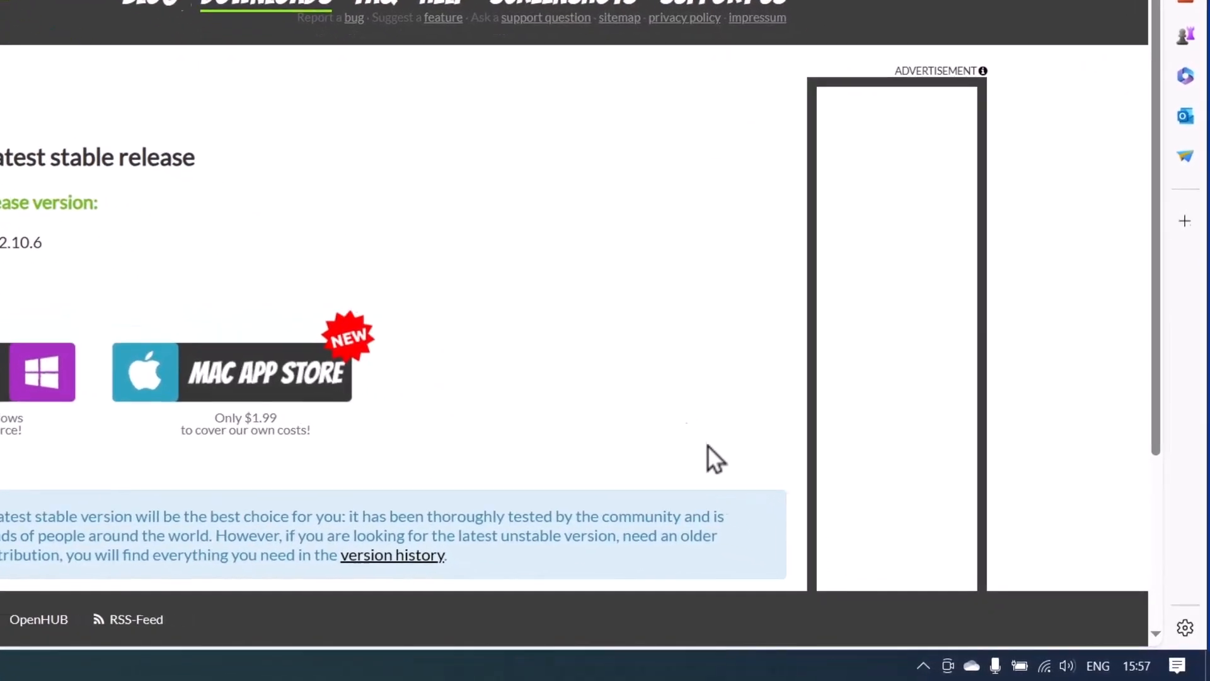
Step: Open Greenshot's preferences from its system tray program
click(889, 663)
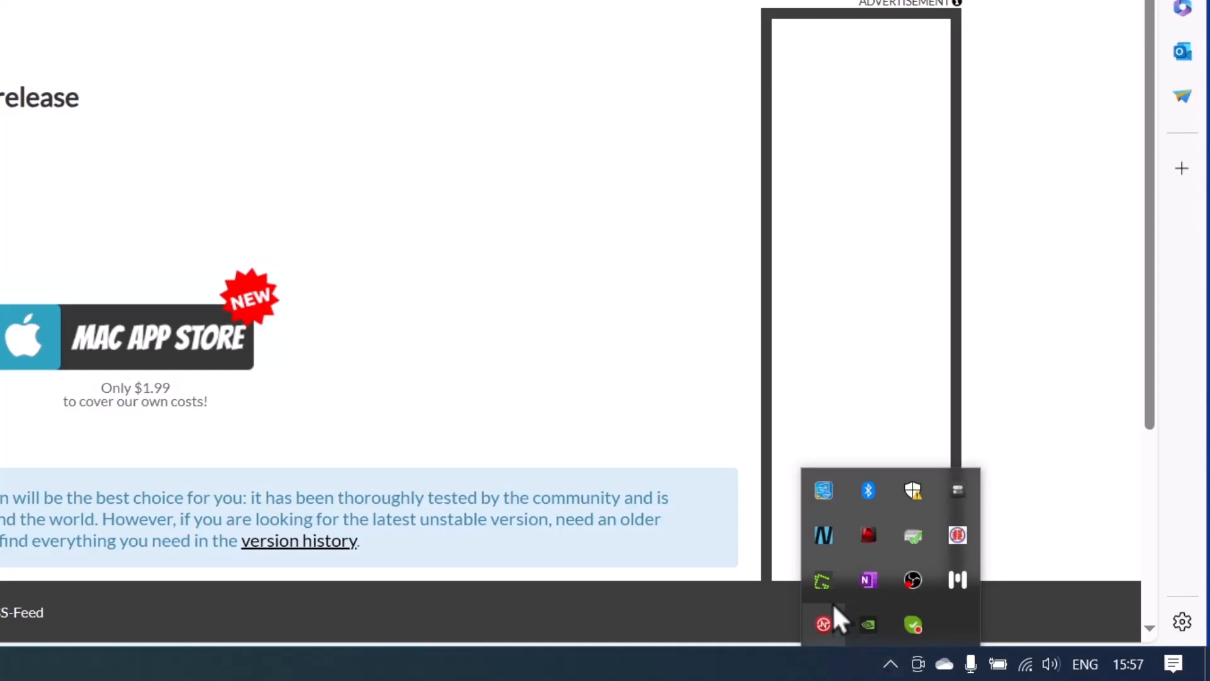
right_click(823, 580)
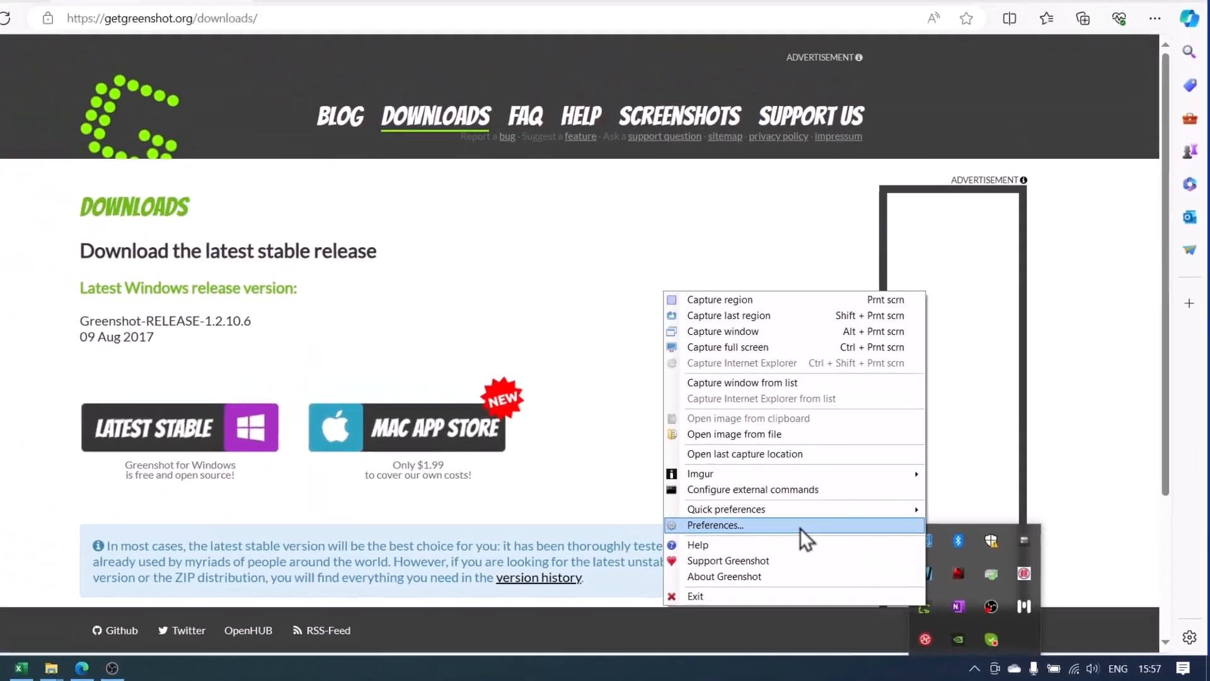
click(649, 472)
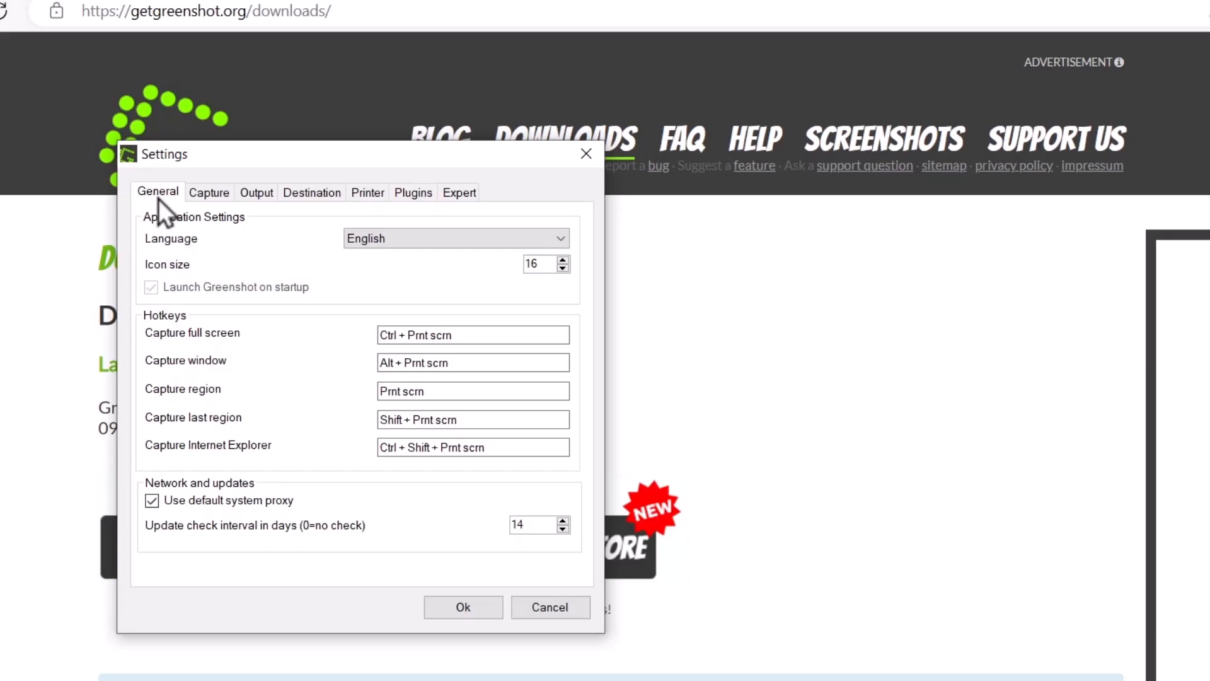
Step: Review the interface language choices and the hotkeys for full screen, window and region capture in the General settings
click(368, 240)
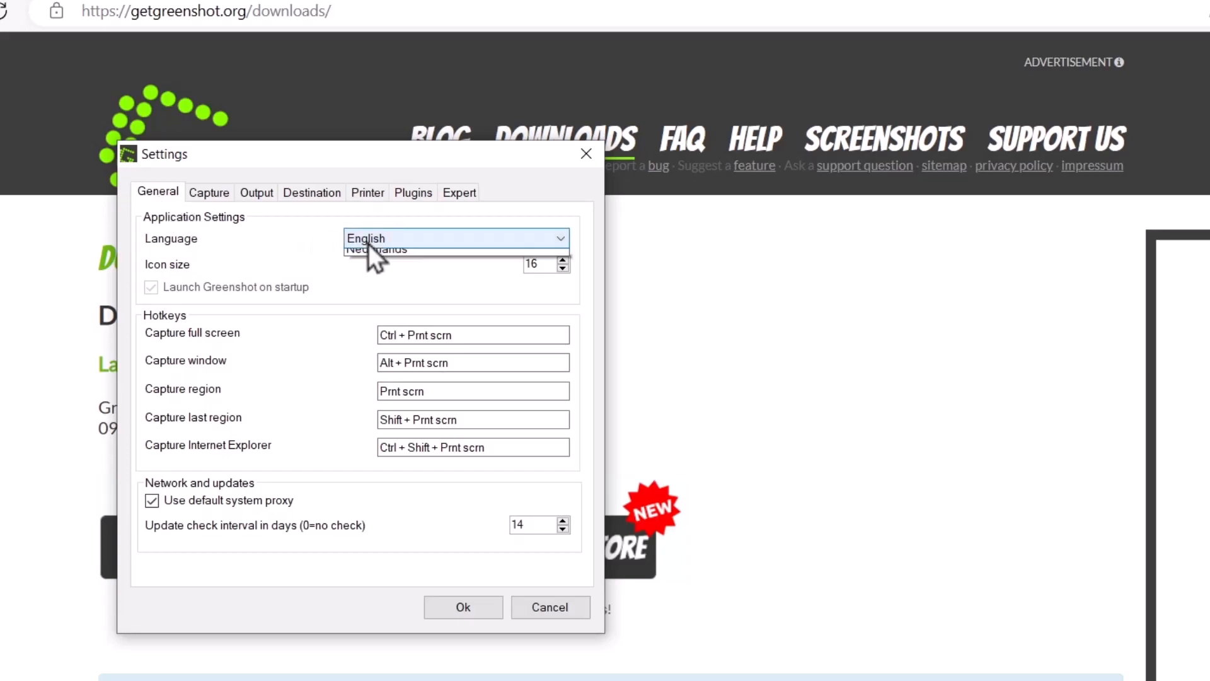
click(295, 240)
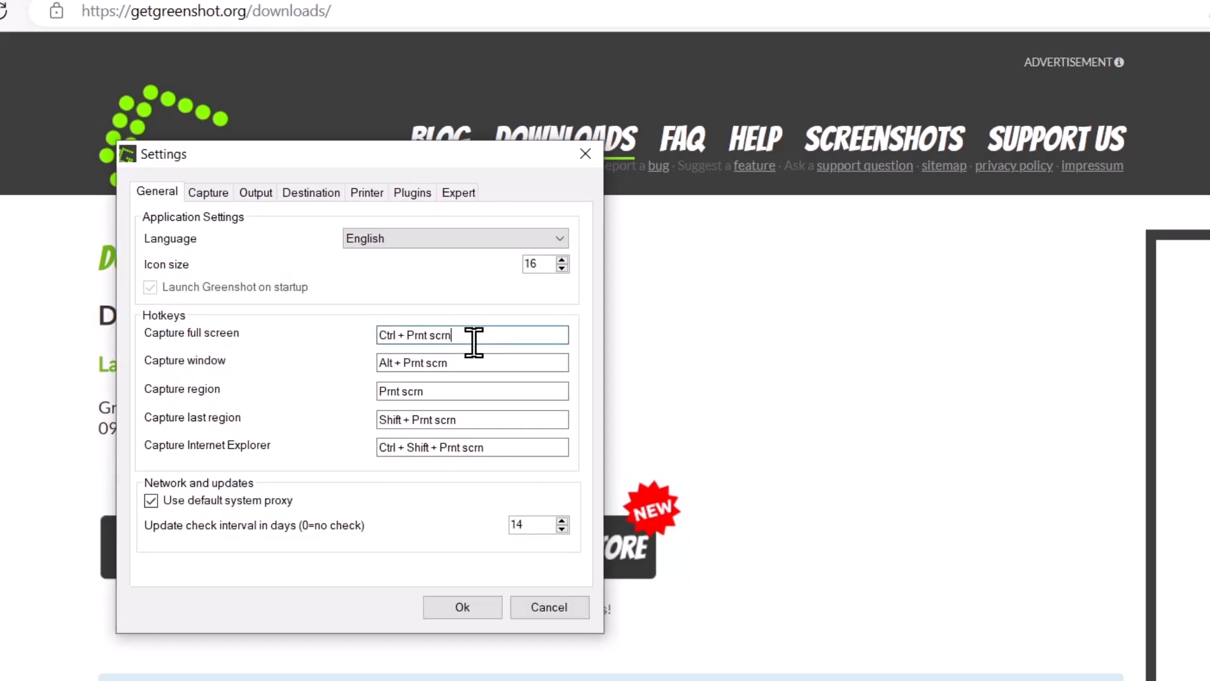
click(469, 365)
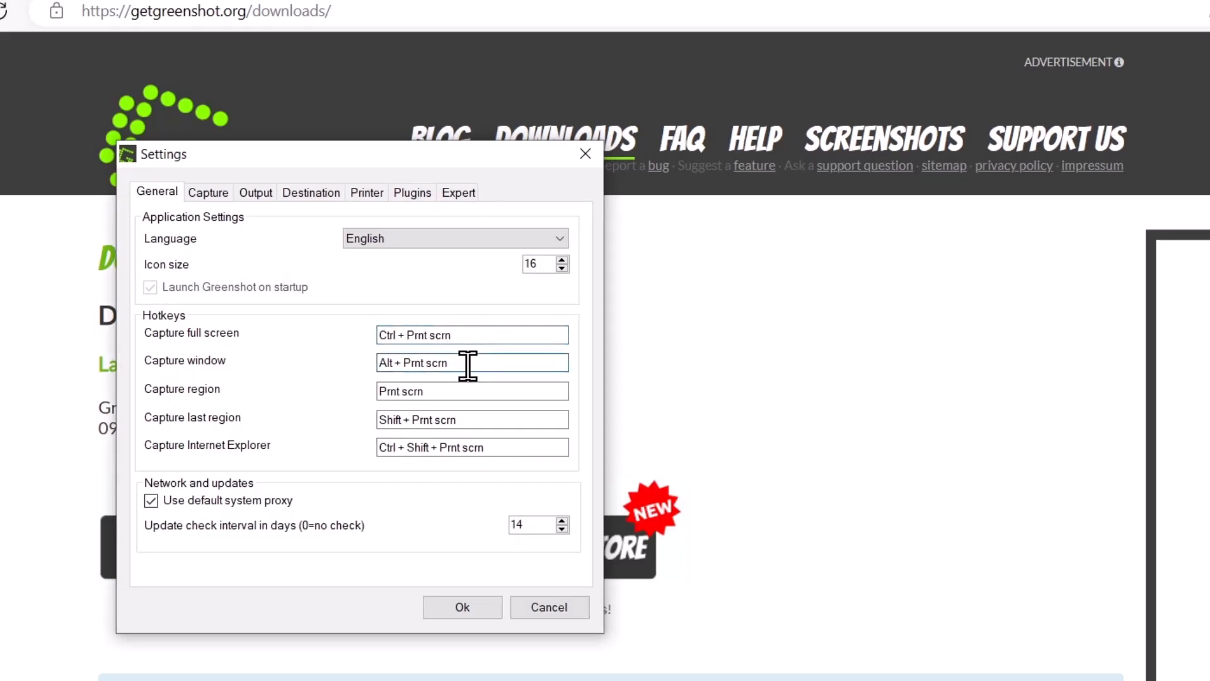
click(453, 389)
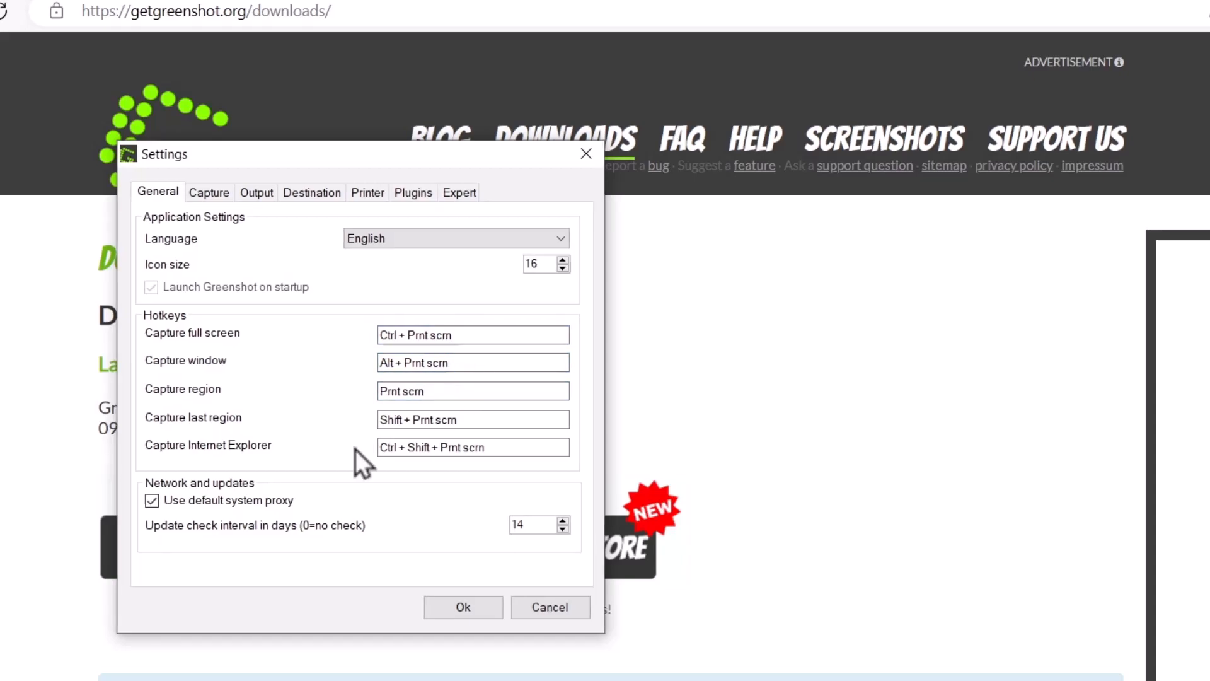
Step: Review the Capture settings and start a trial region capture to preview the magnifier, then cancel it
click(216, 195)
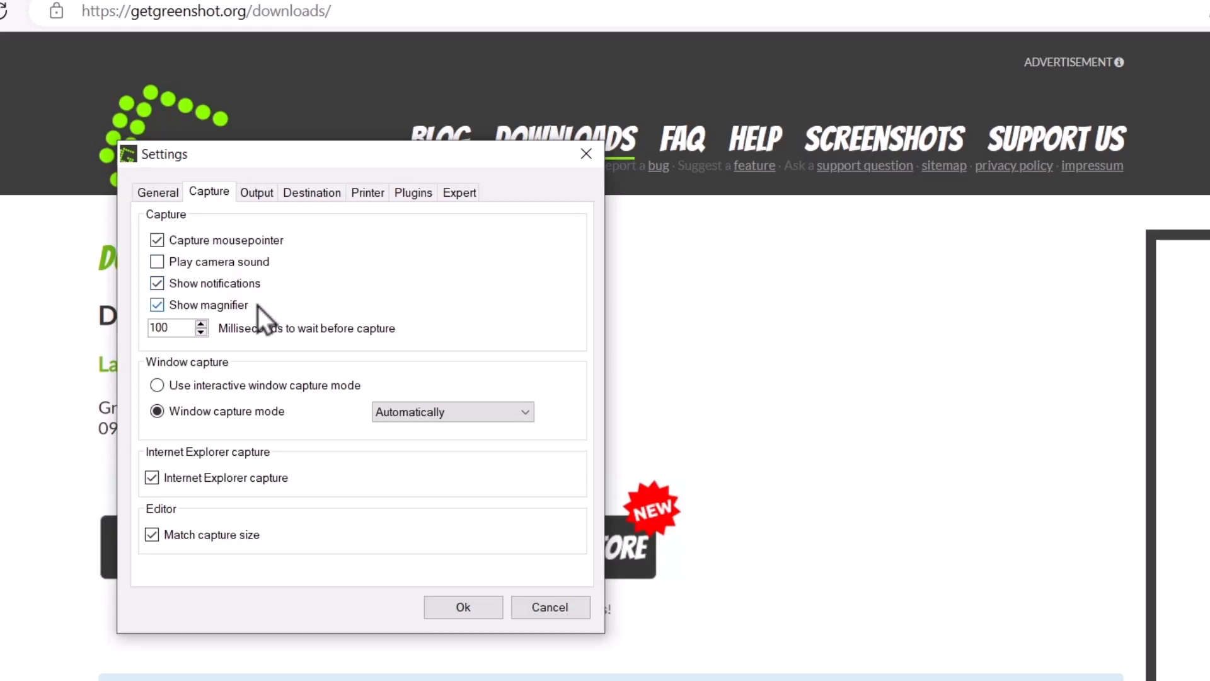
key(Print)
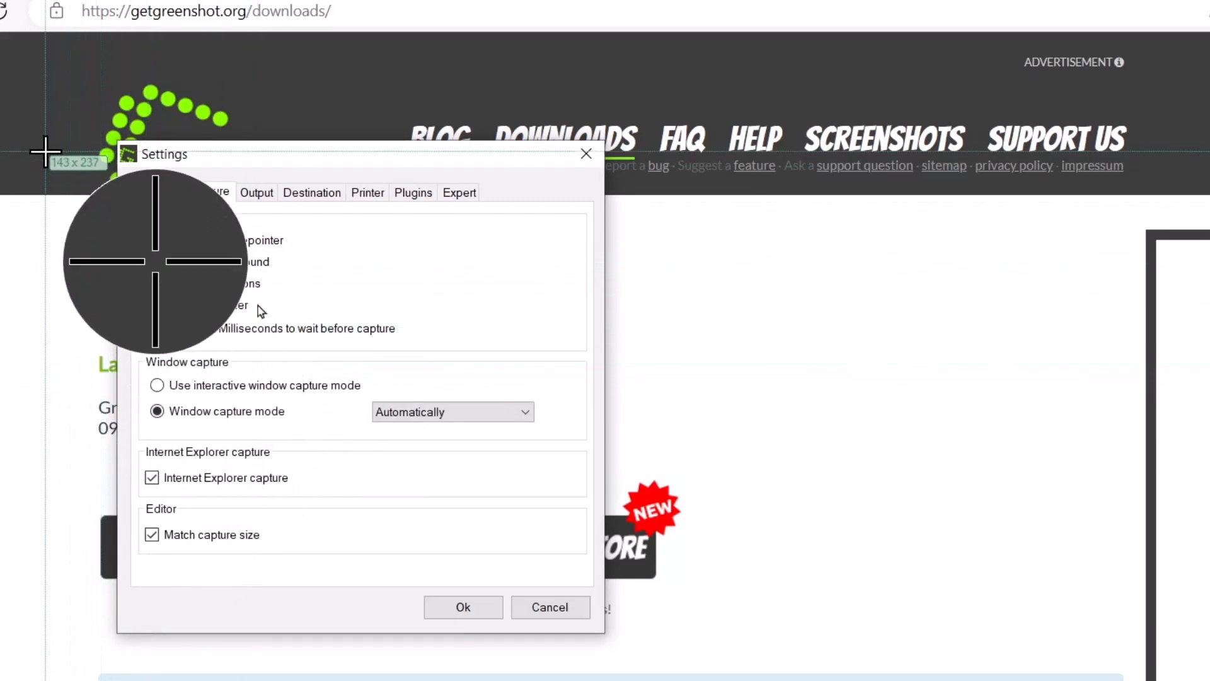
key(Escape)
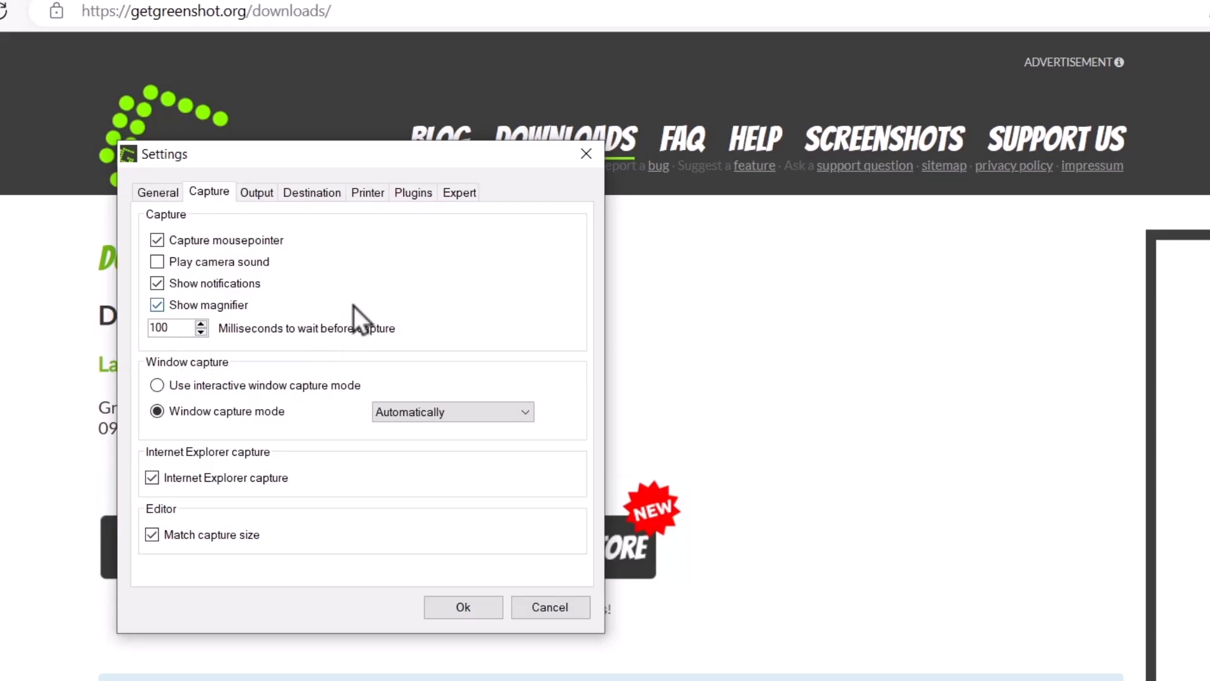
Step: Examine the Output settings, including the filename pattern placeholders and the available image formats
click(255, 194)
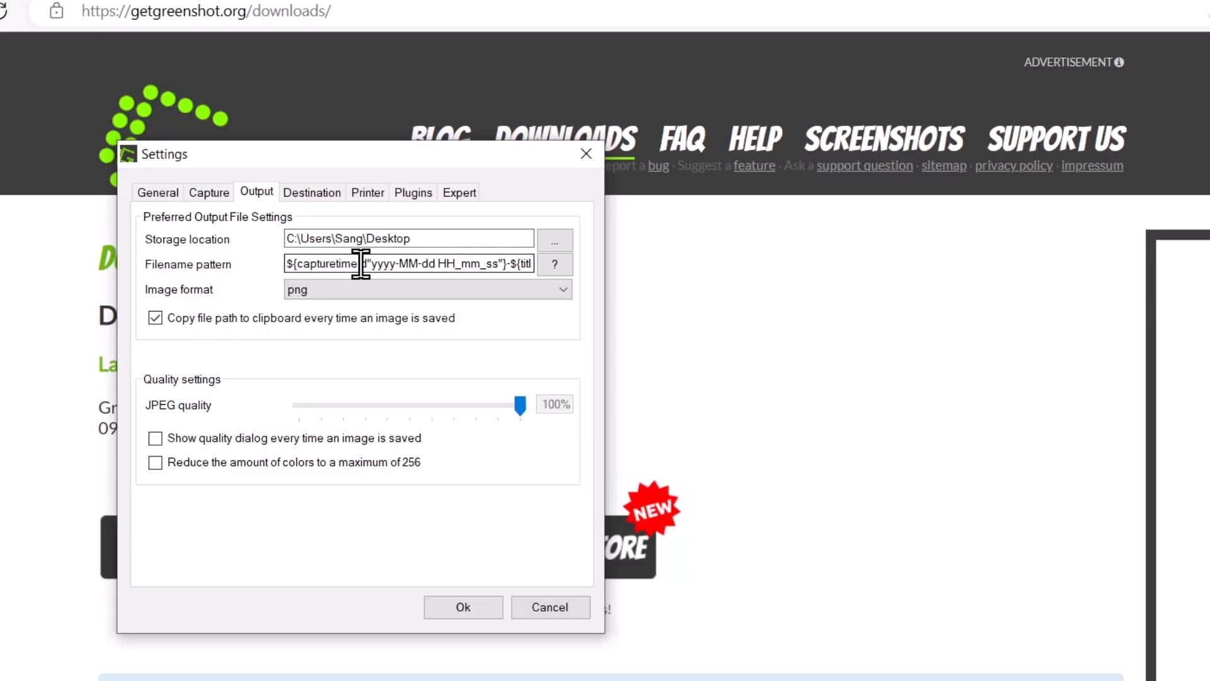
click(552, 262)
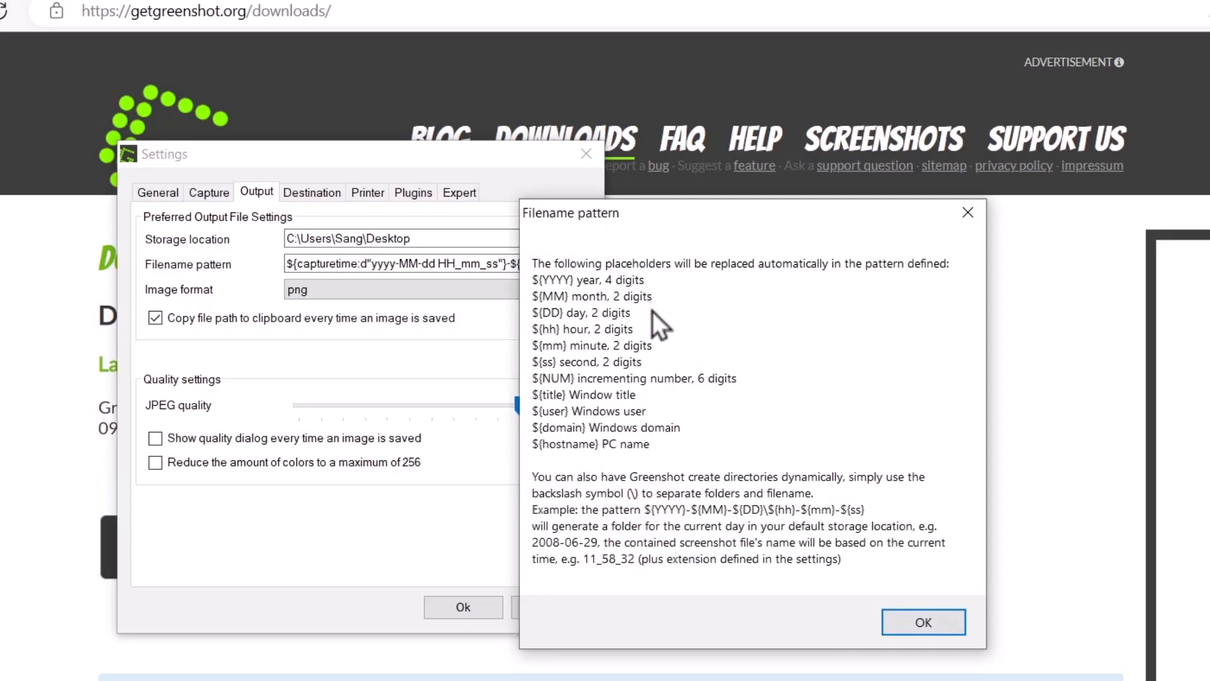
click(911, 625)
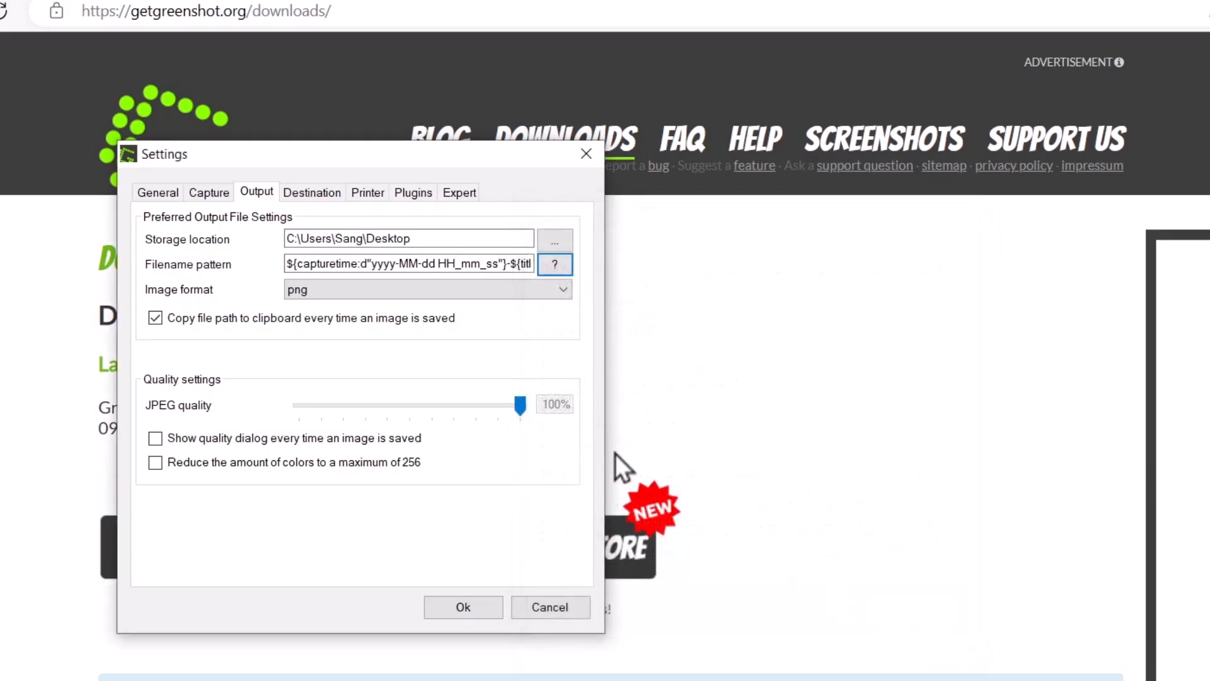
click(439, 287)
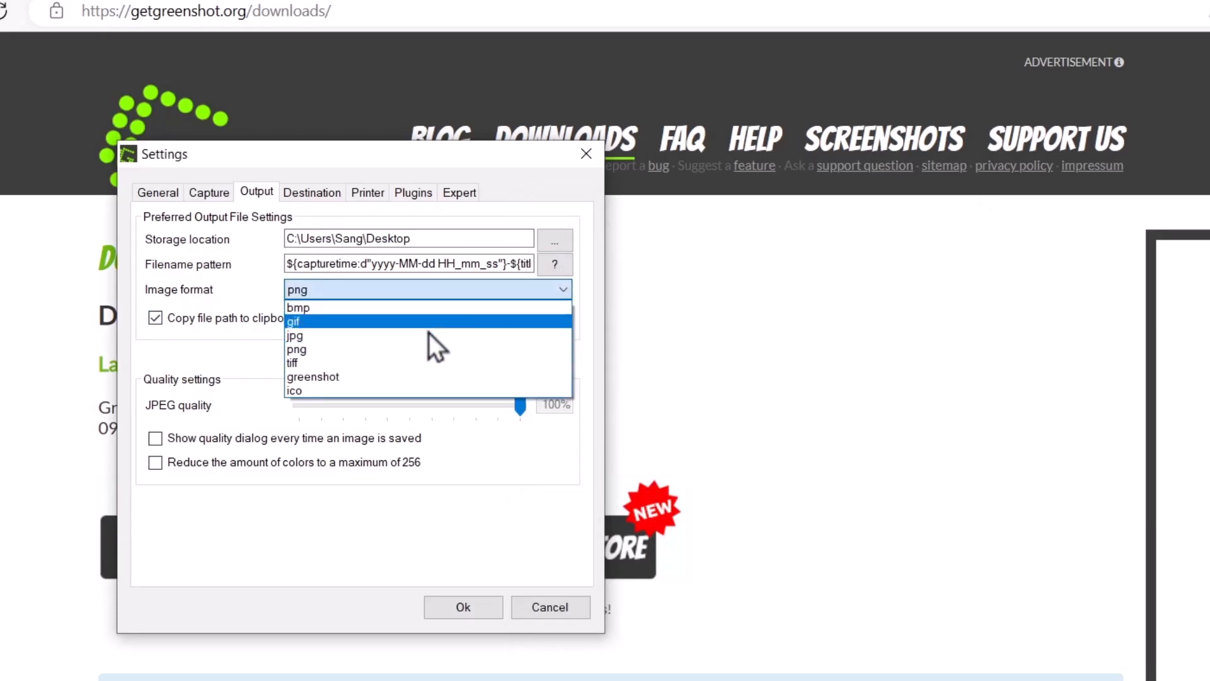
Step: Compare the Destination options with the preferred output file settings, and turn dynamic destination selection off and on again
click(296, 193)
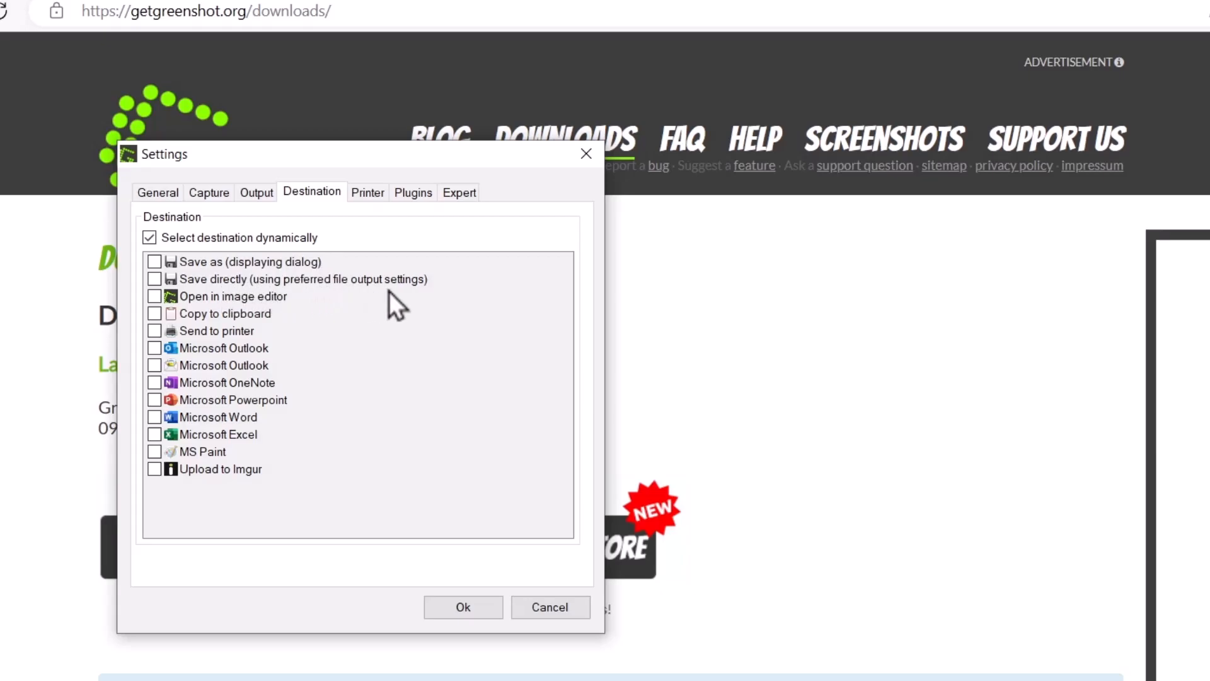
click(259, 194)
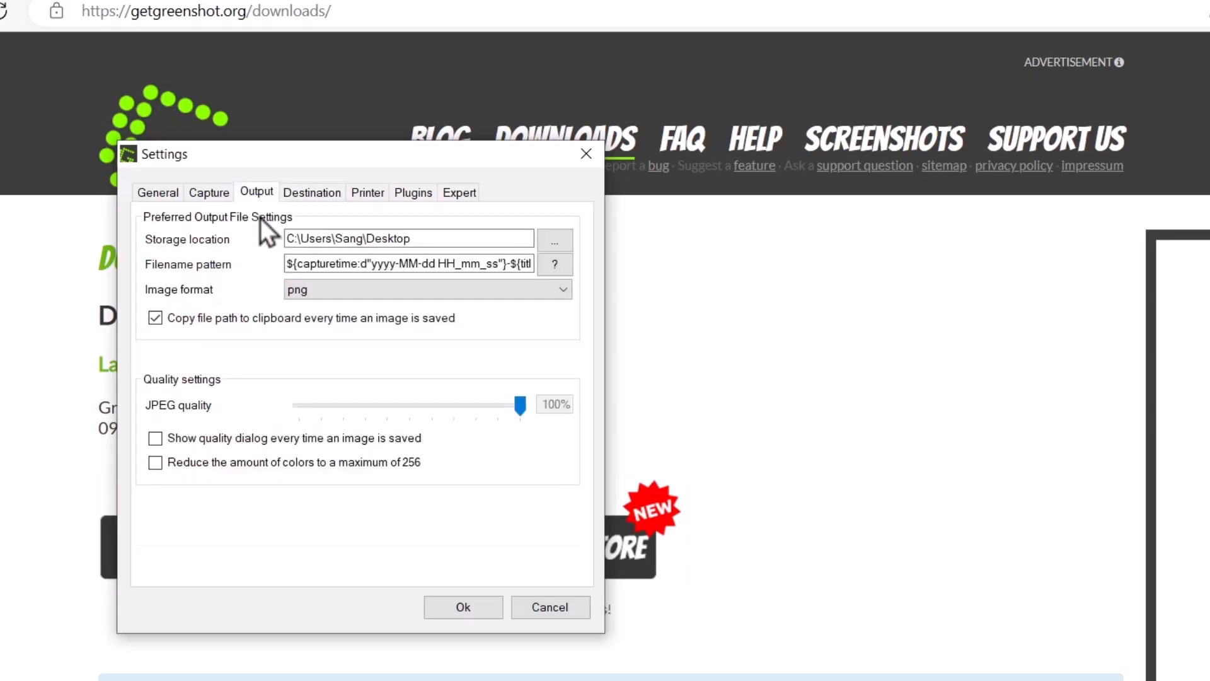
click(303, 192)
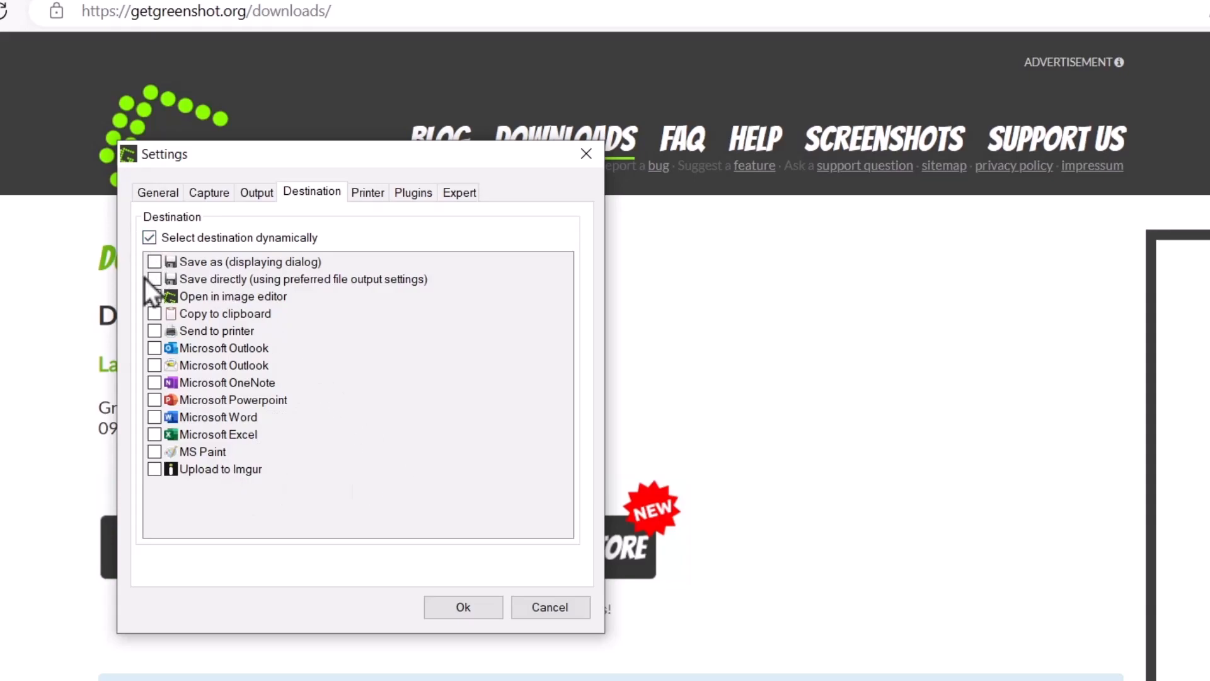
click(149, 240)
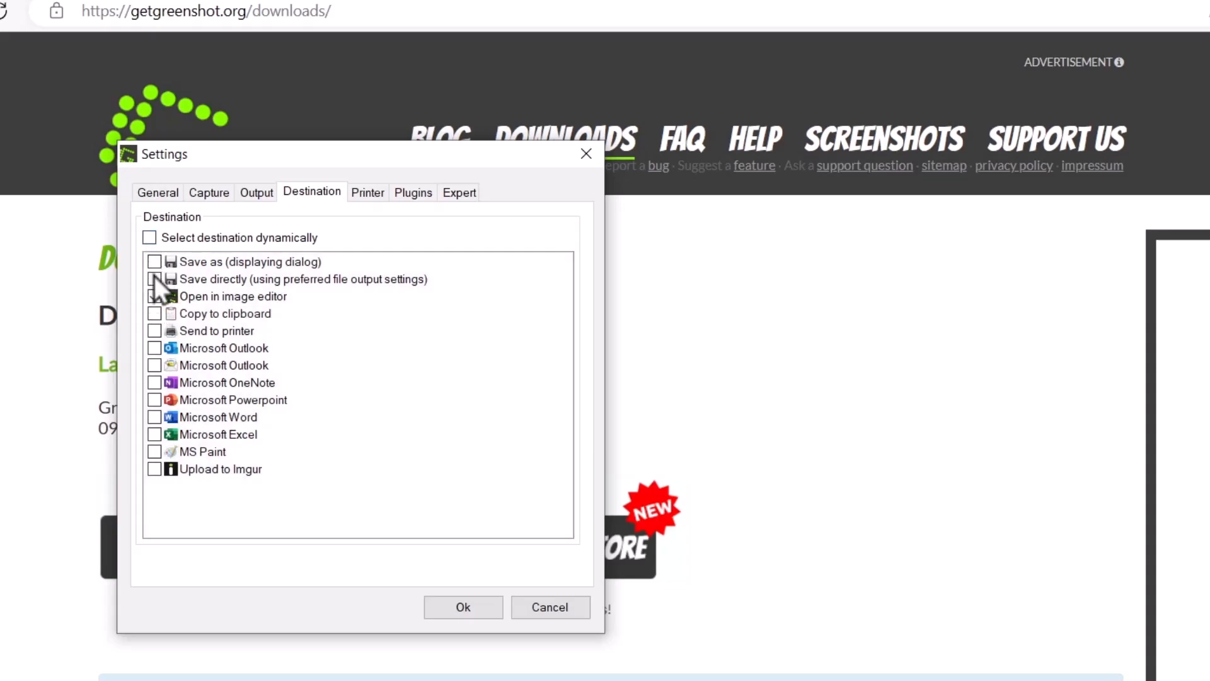
click(150, 238)
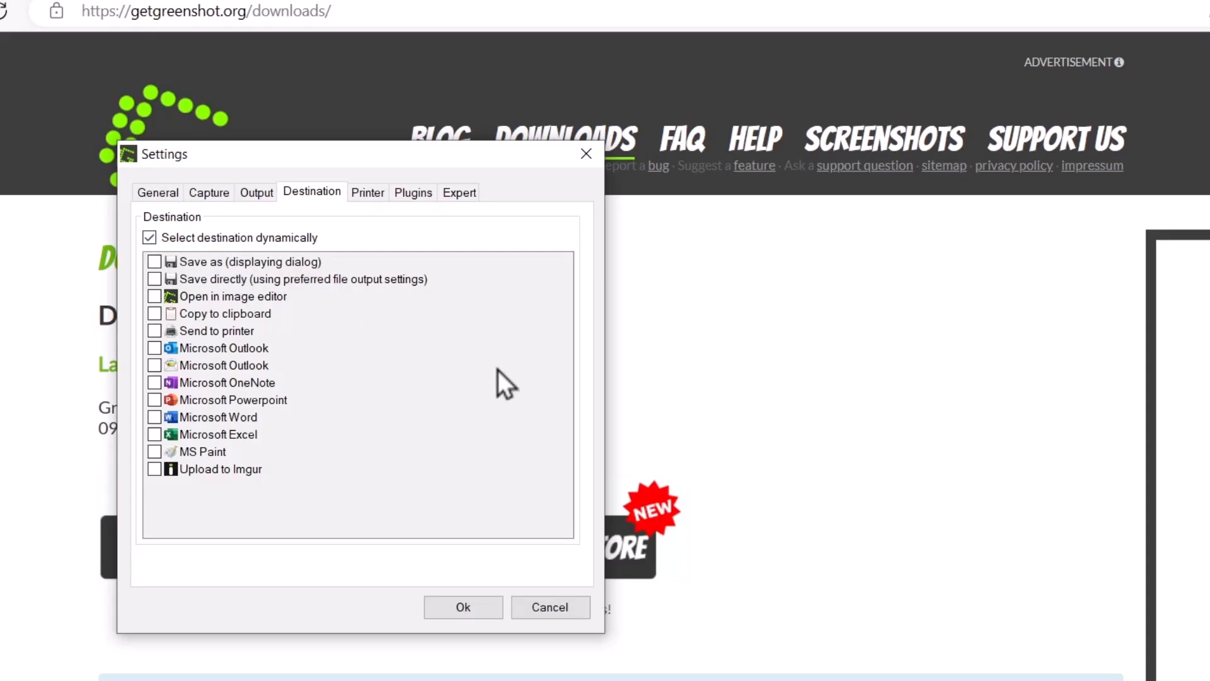
Step: Review the Printer, Plugins and Expert settings, checking the Destination list against the installed plugins
click(369, 199)
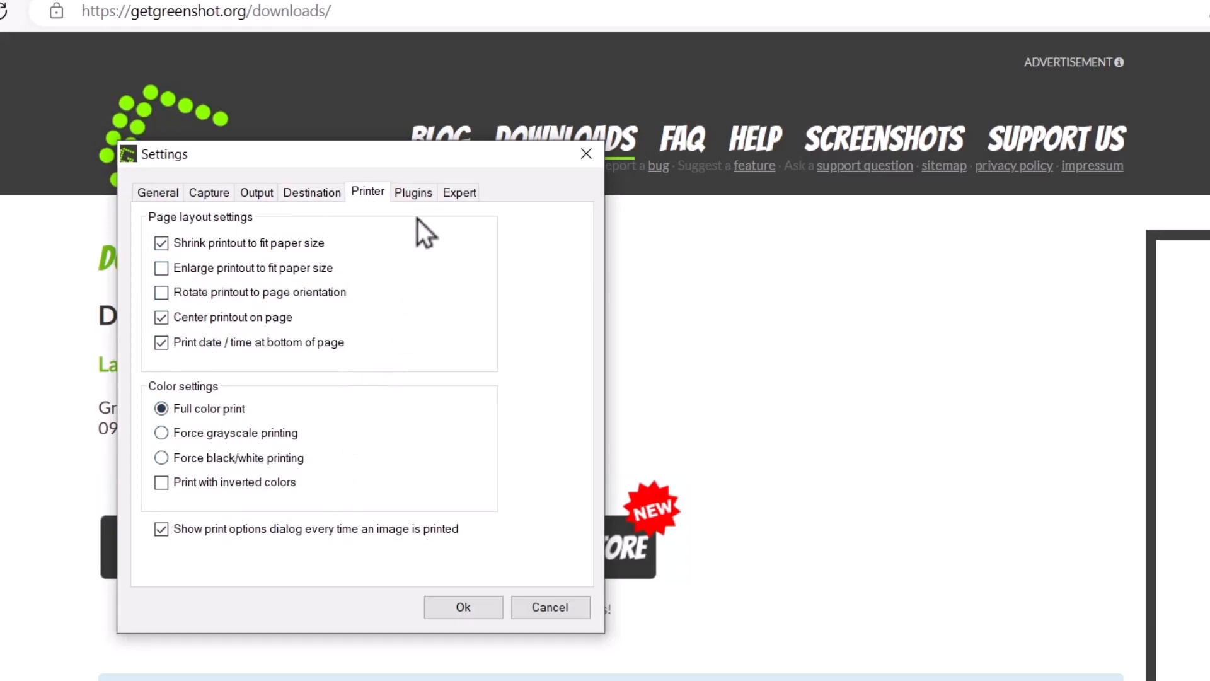
click(417, 194)
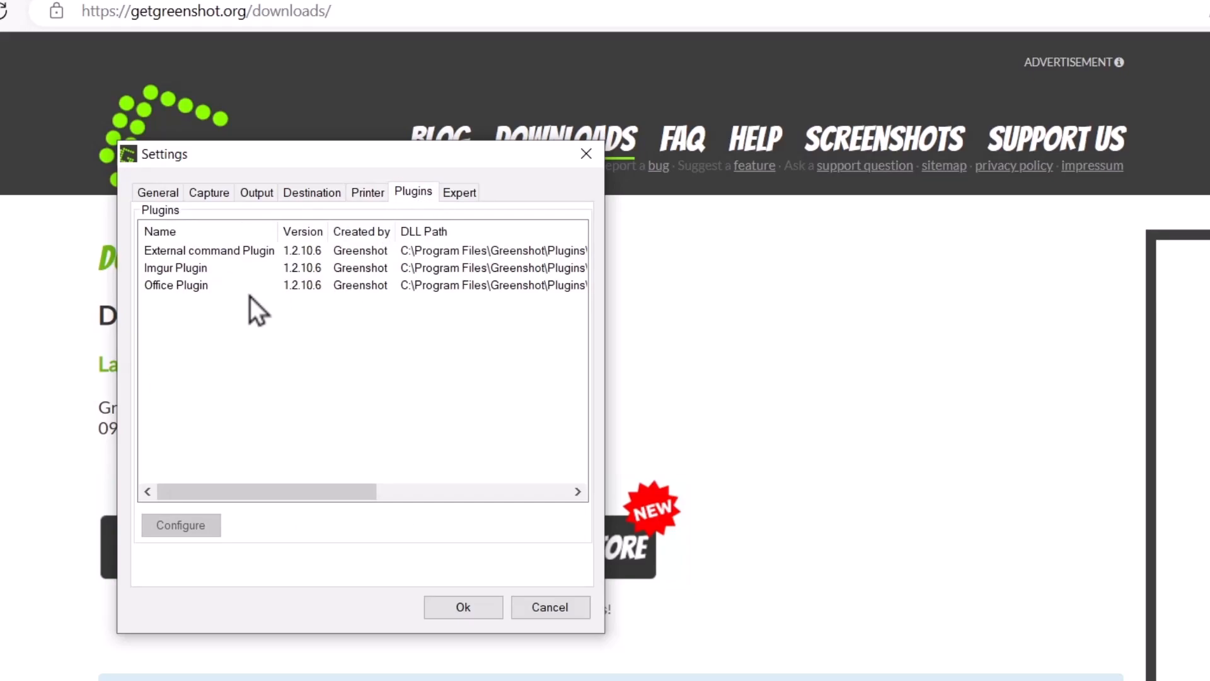
click(319, 192)
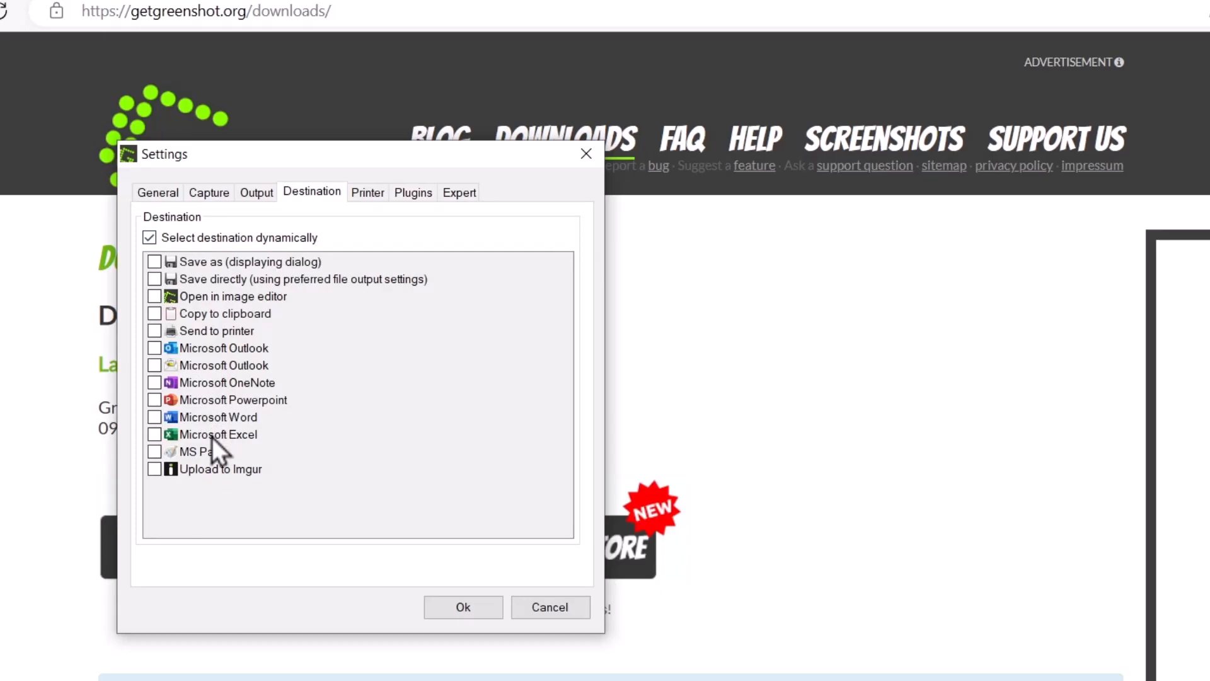
click(366, 195)
click(396, 196)
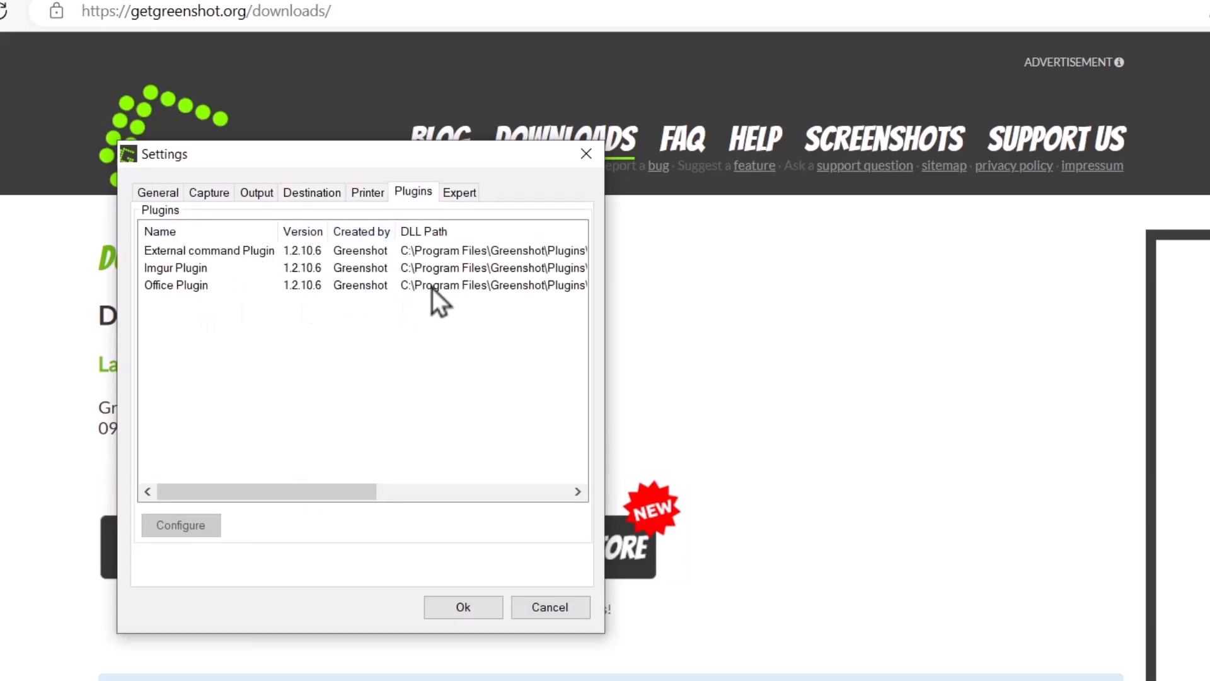
click(459, 194)
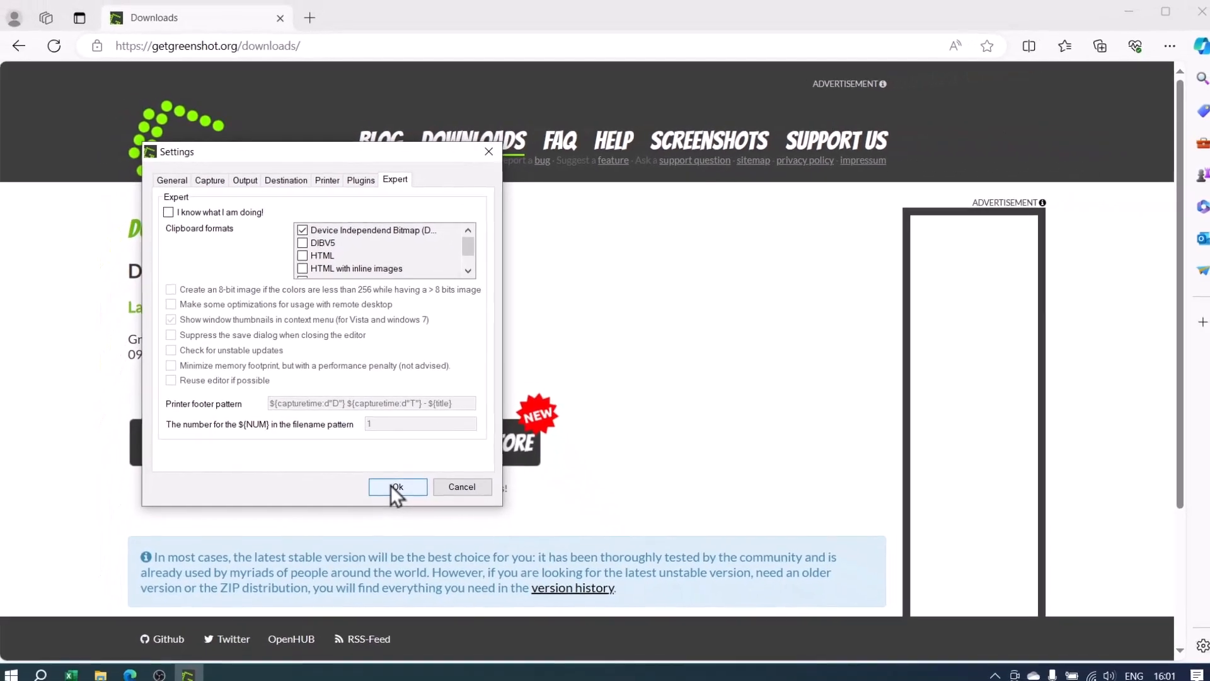
Step: Close the settings and capture a region of about 1184 x 482 pixels around the page's Downloads section
click(462, 606)
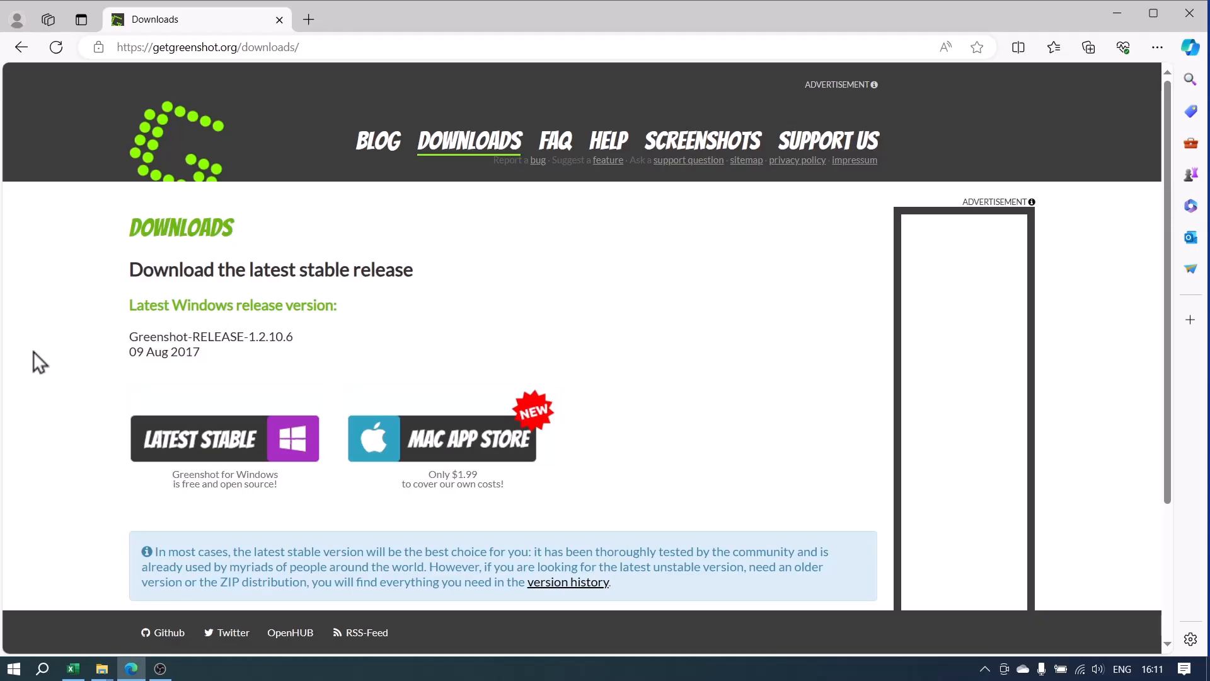
key(Print)
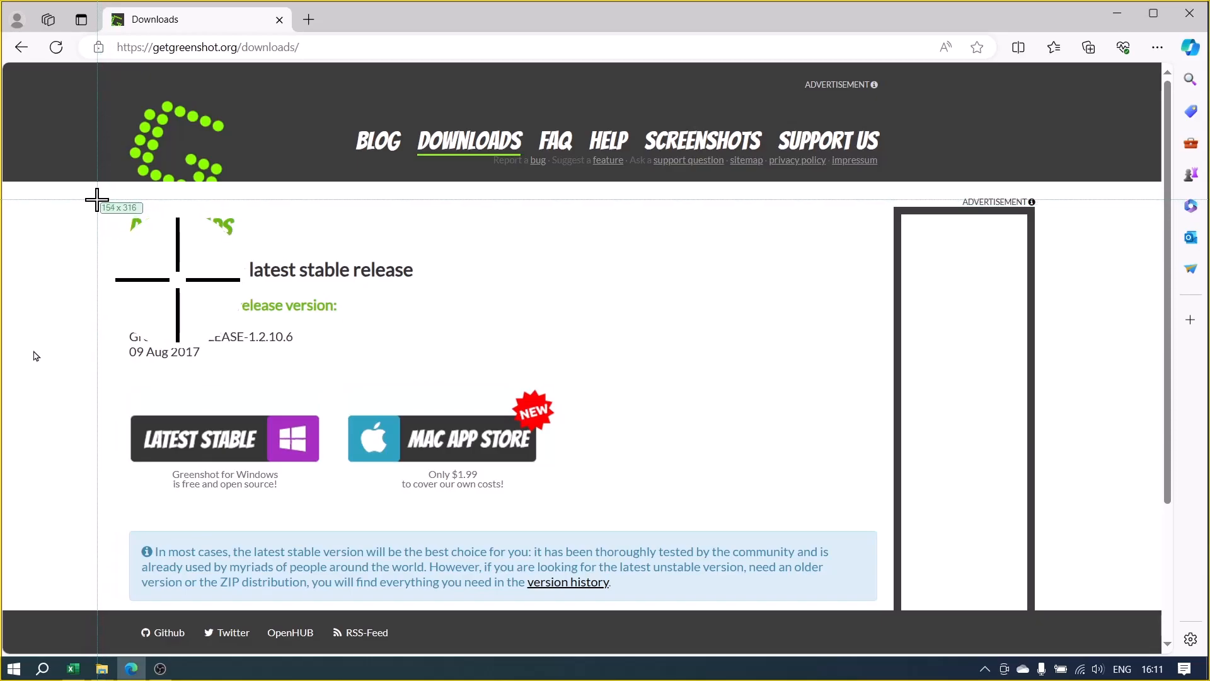
drag(93, 204, 840, 508)
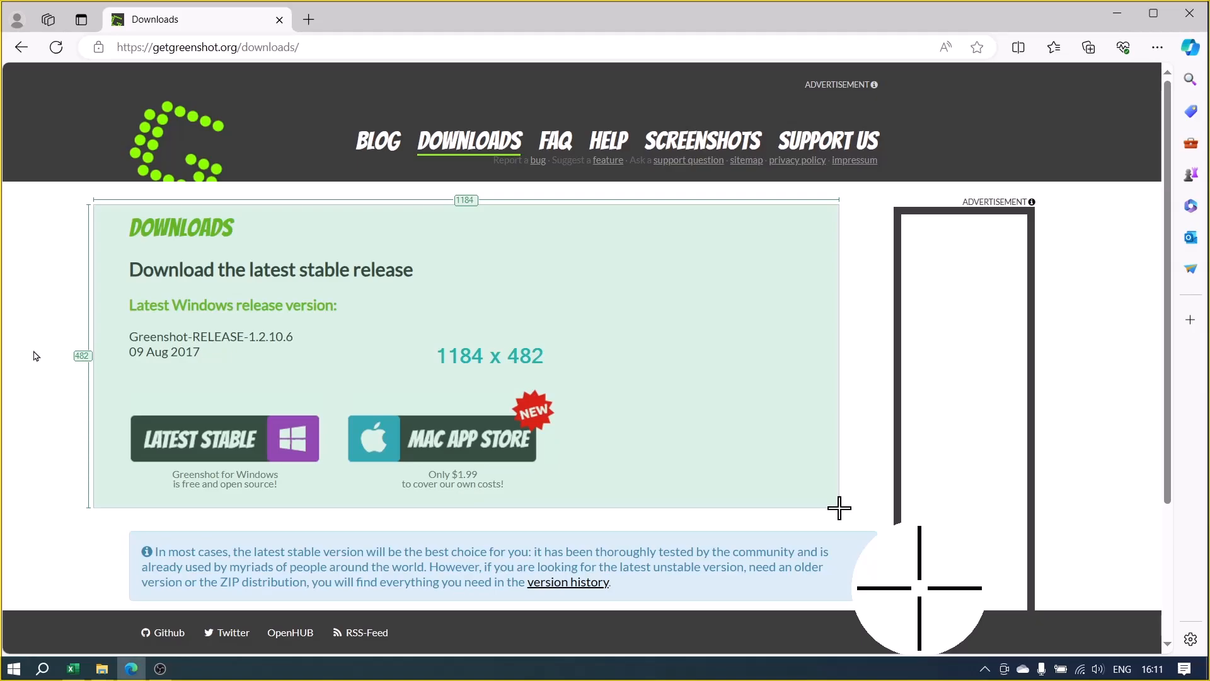
drag(839, 508, 839, 507)
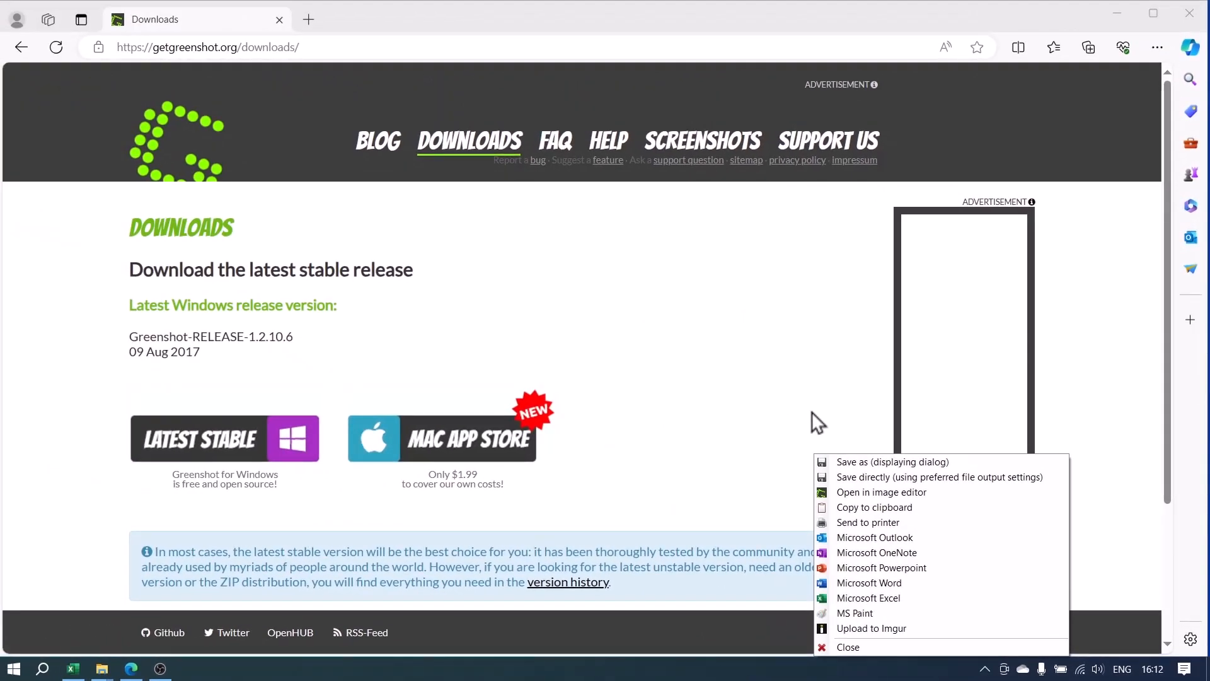
Step: Check the proposed file name and available image types for saving the capture through the Save As dialog, then cancel
click(936, 465)
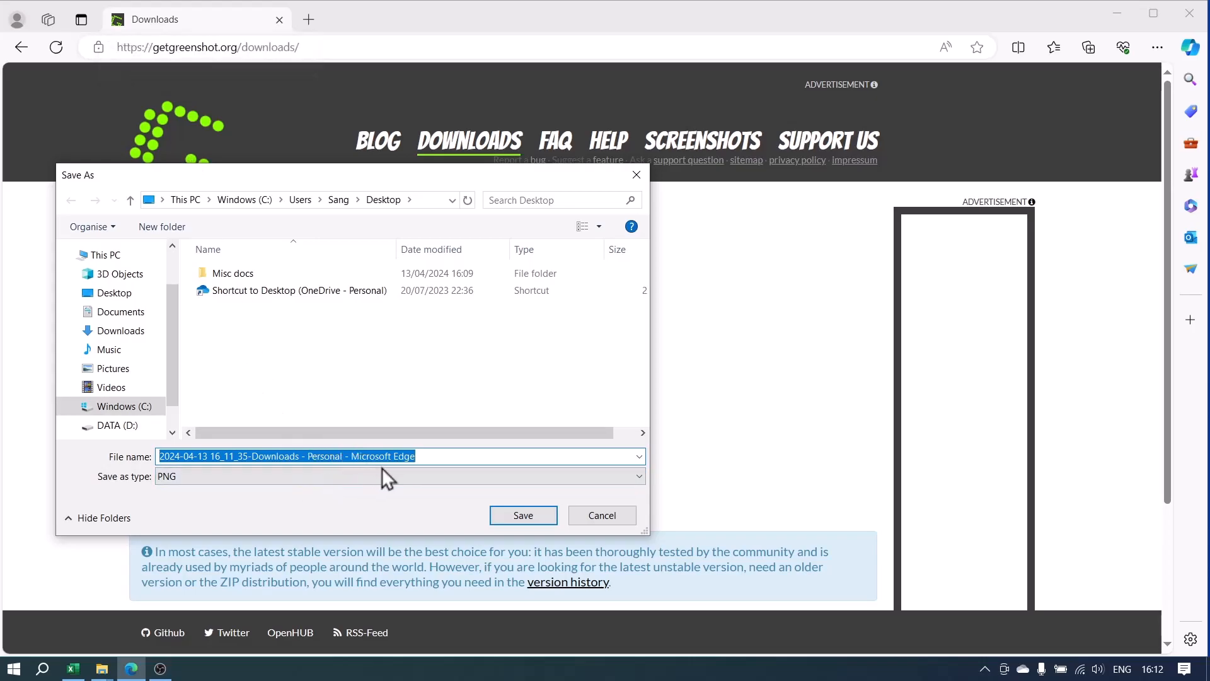
click(438, 473)
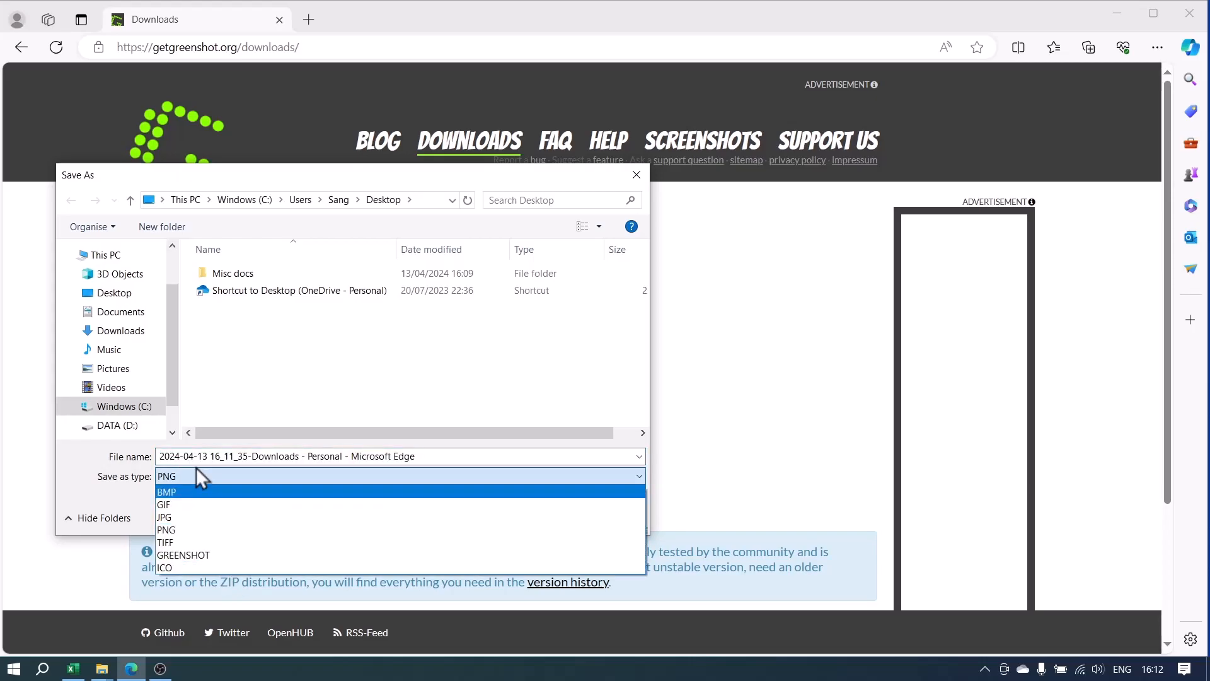
click(410, 373)
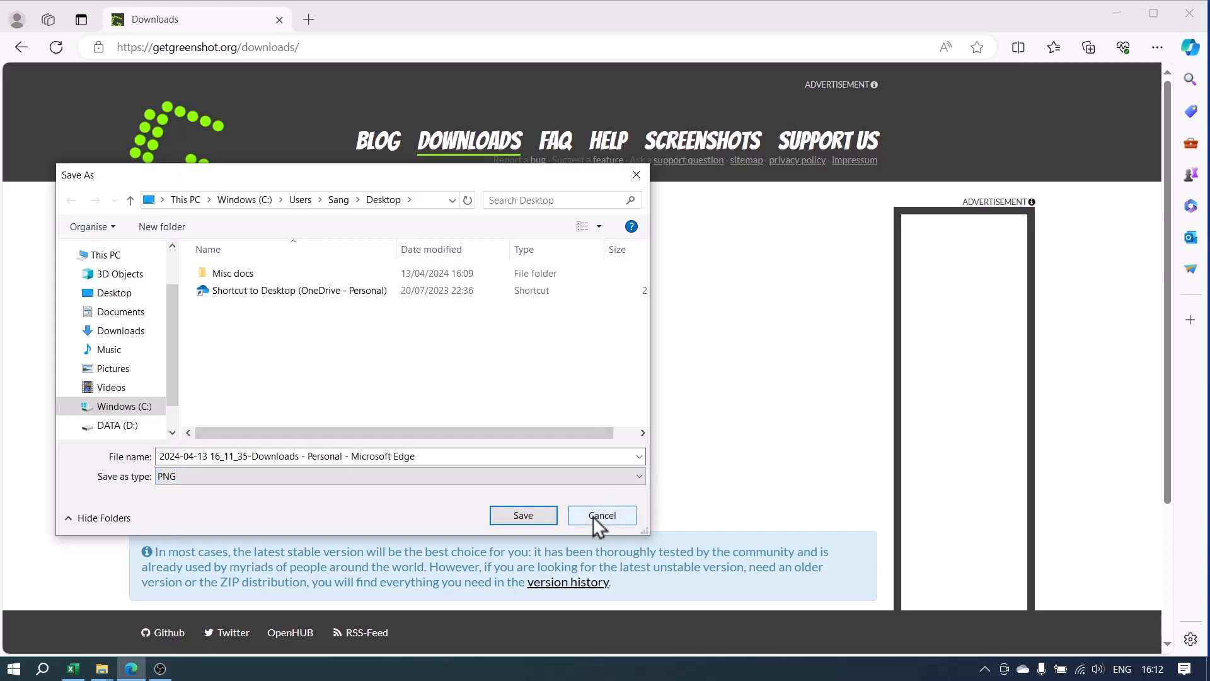
click(592, 516)
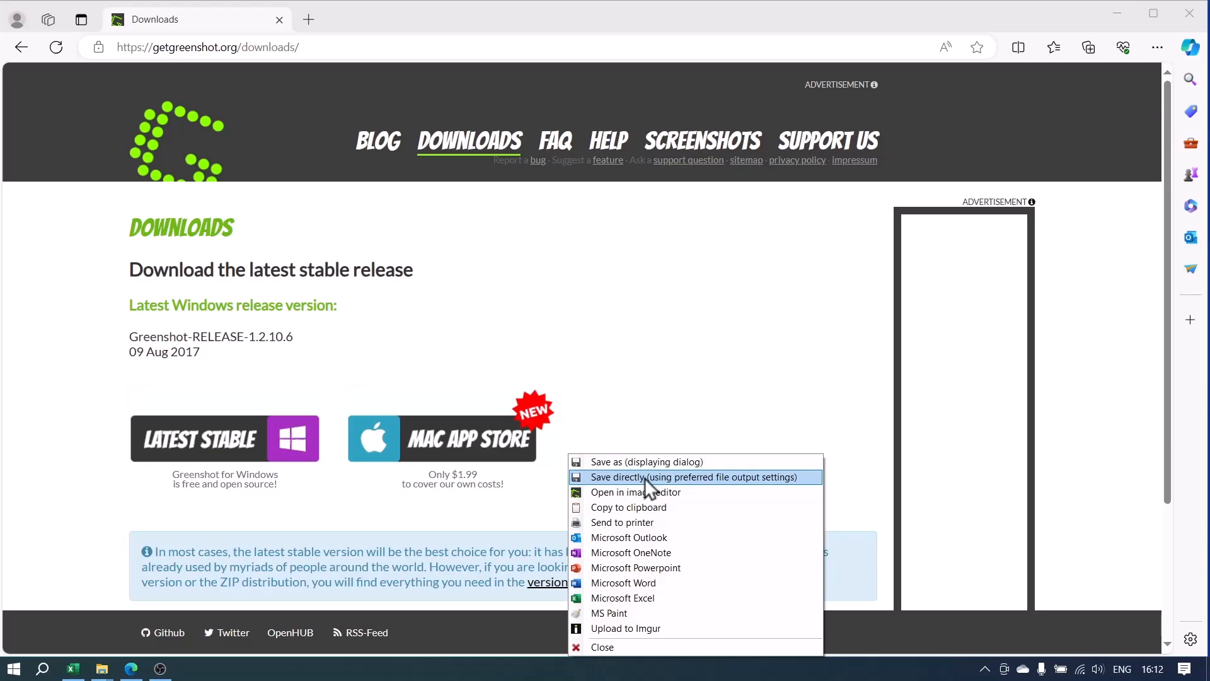
Step: Save the capture directly with the preferred output settings, then open the resulting PNG from the Desktop folder to check it
click(645, 478)
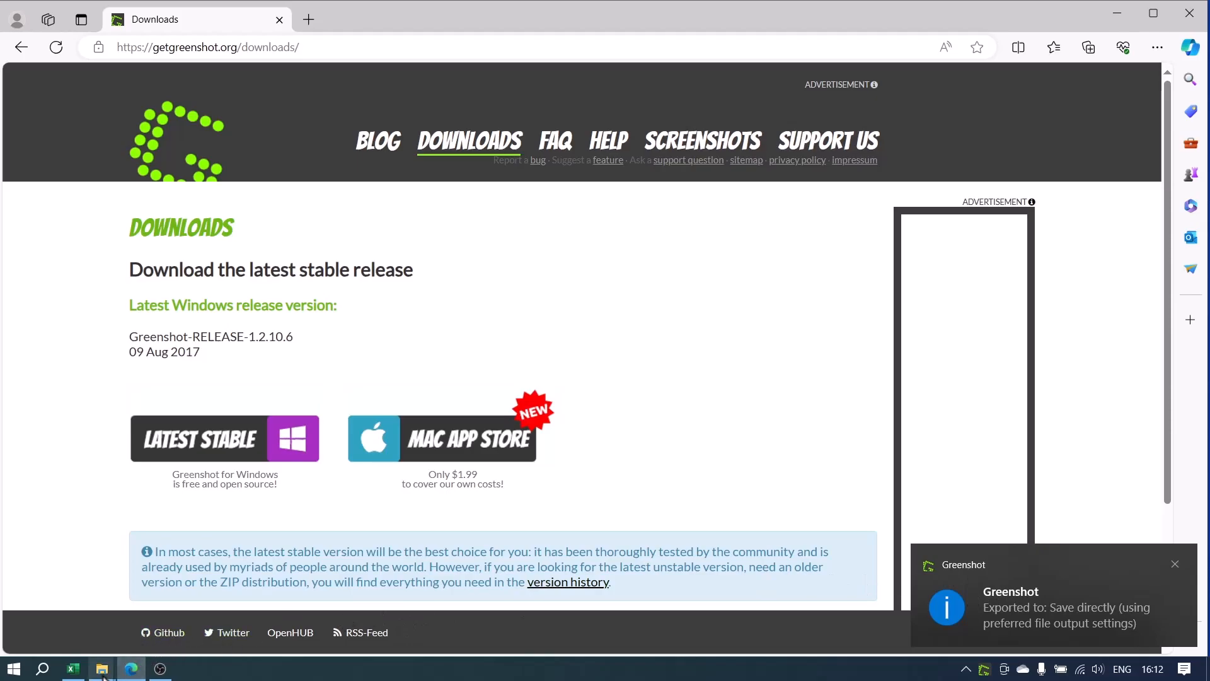
mouse_move(102, 668)
click(402, 603)
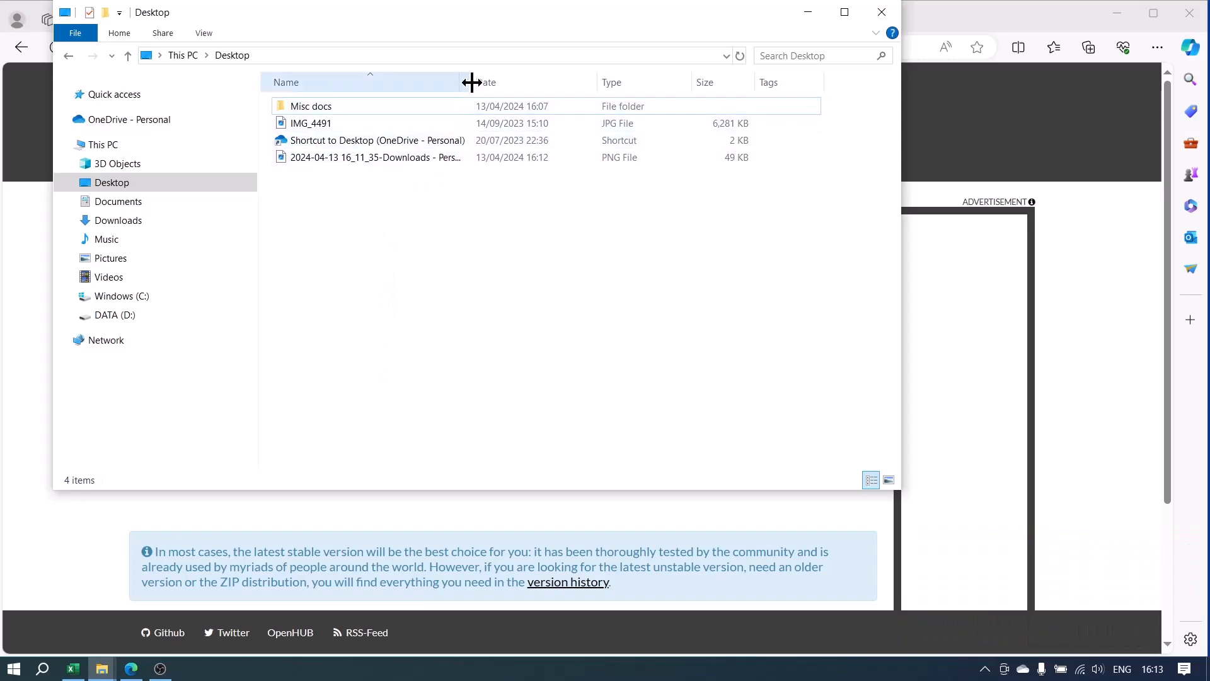
double_click(472, 81)
click(411, 162)
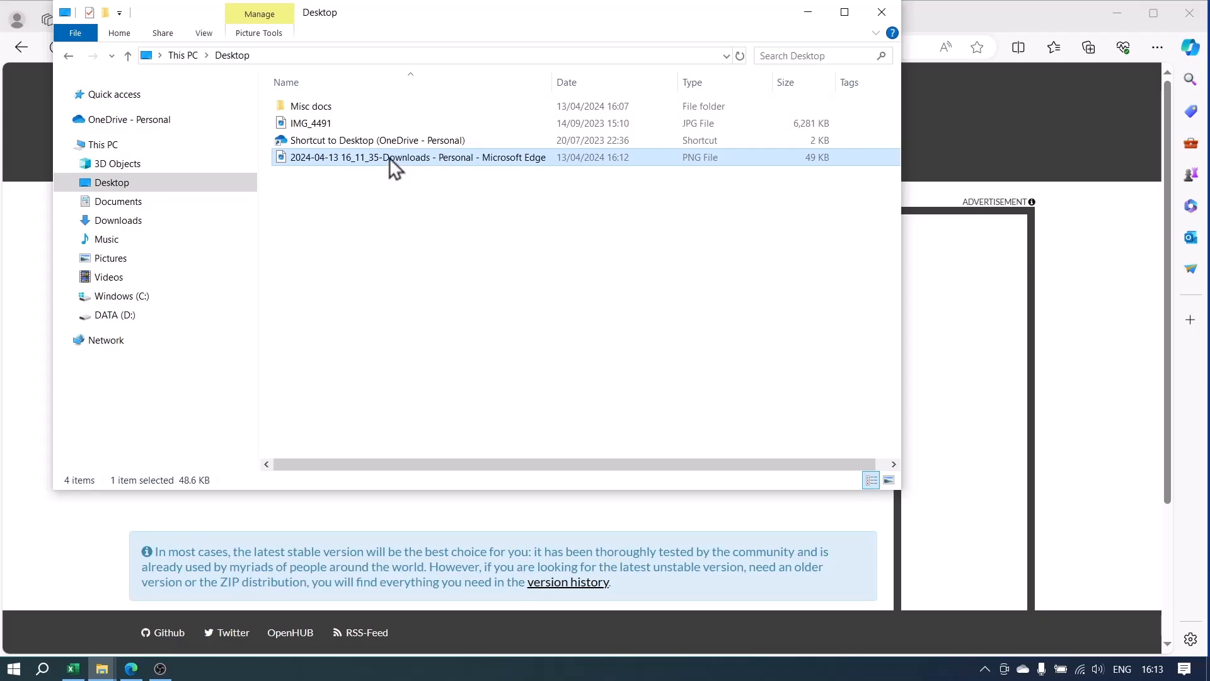
double_click(389, 157)
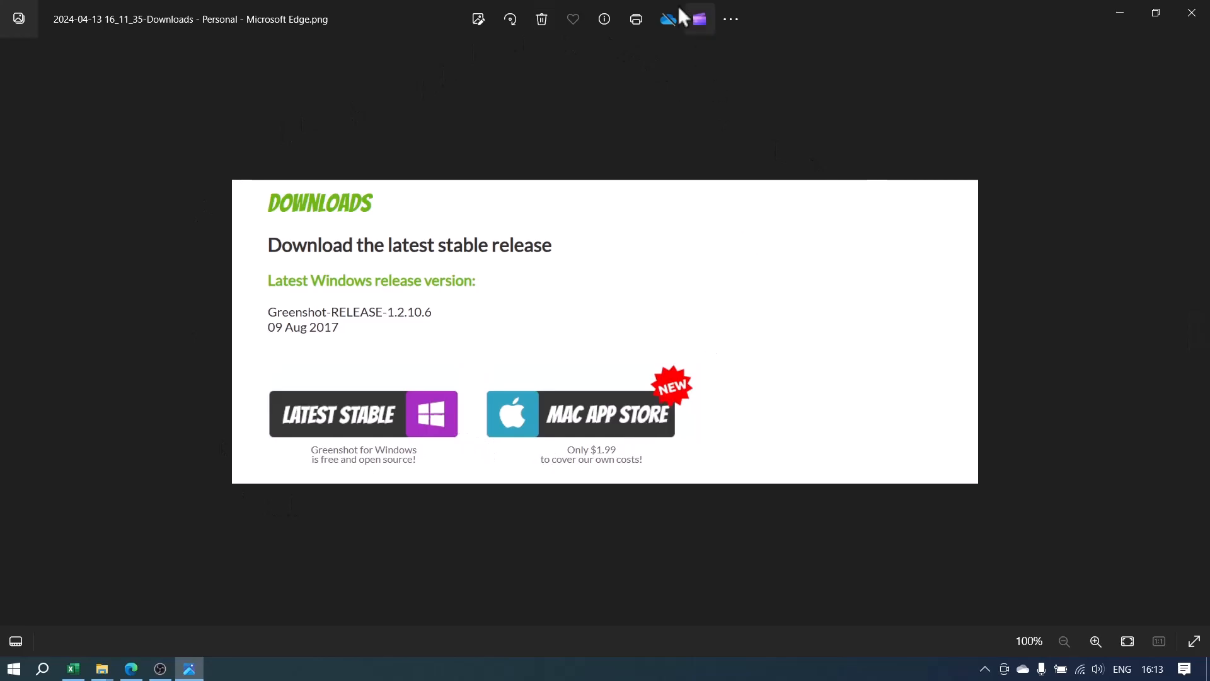
click(1191, 12)
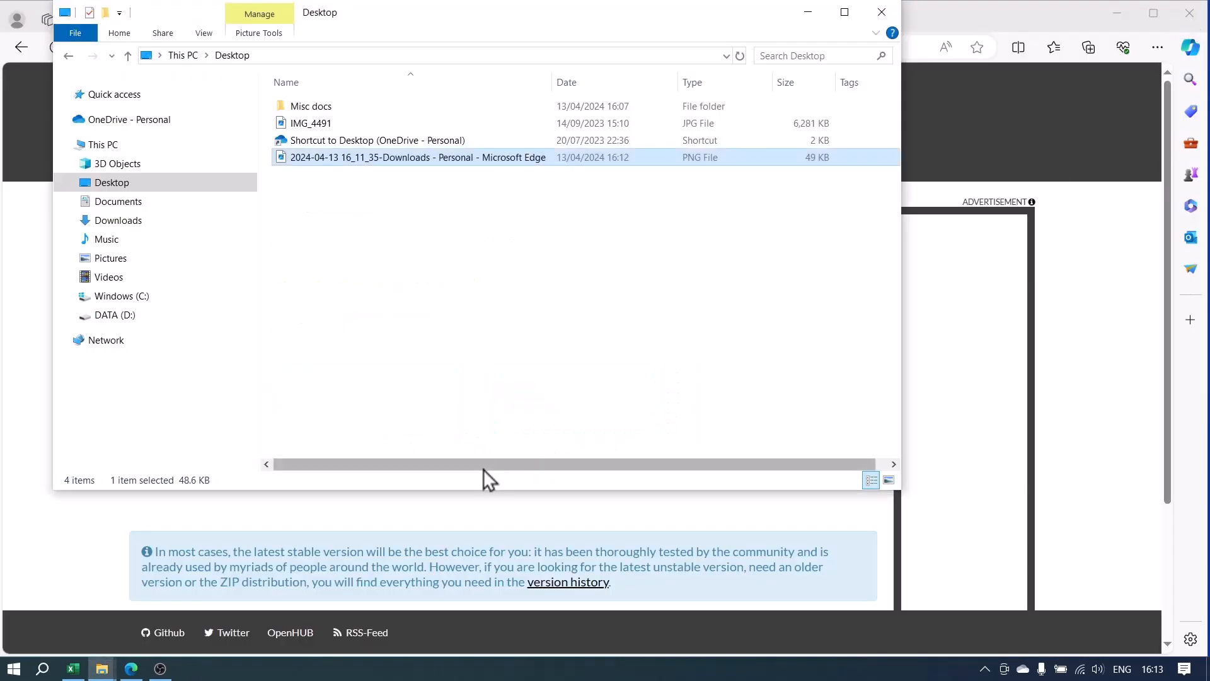
Step: Delete the saved Downloads capture PNG from the Desktop folder and minimize the folder window
right_click(378, 161)
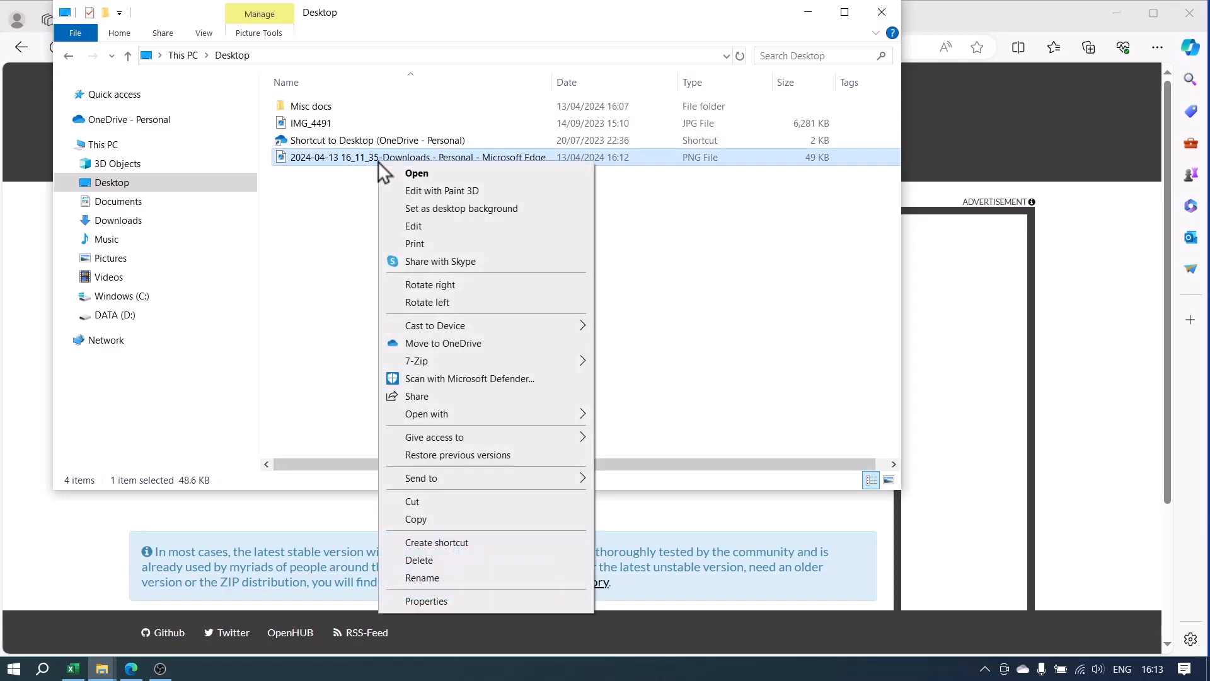
click(474, 561)
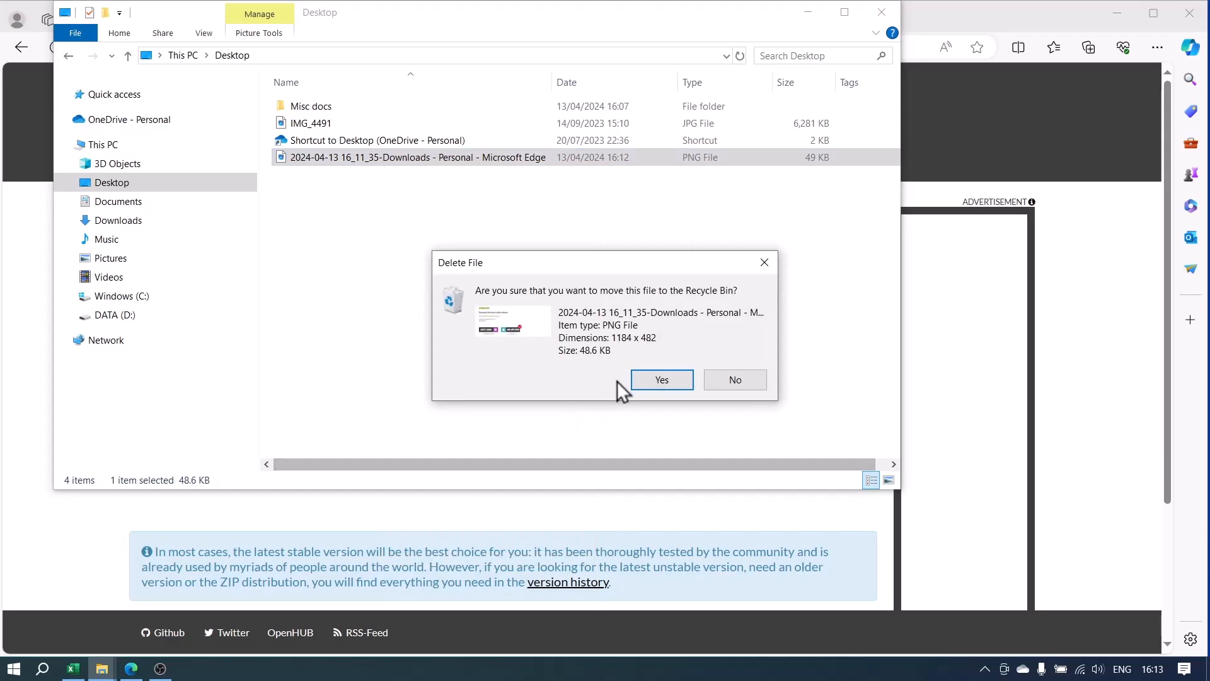
click(661, 379)
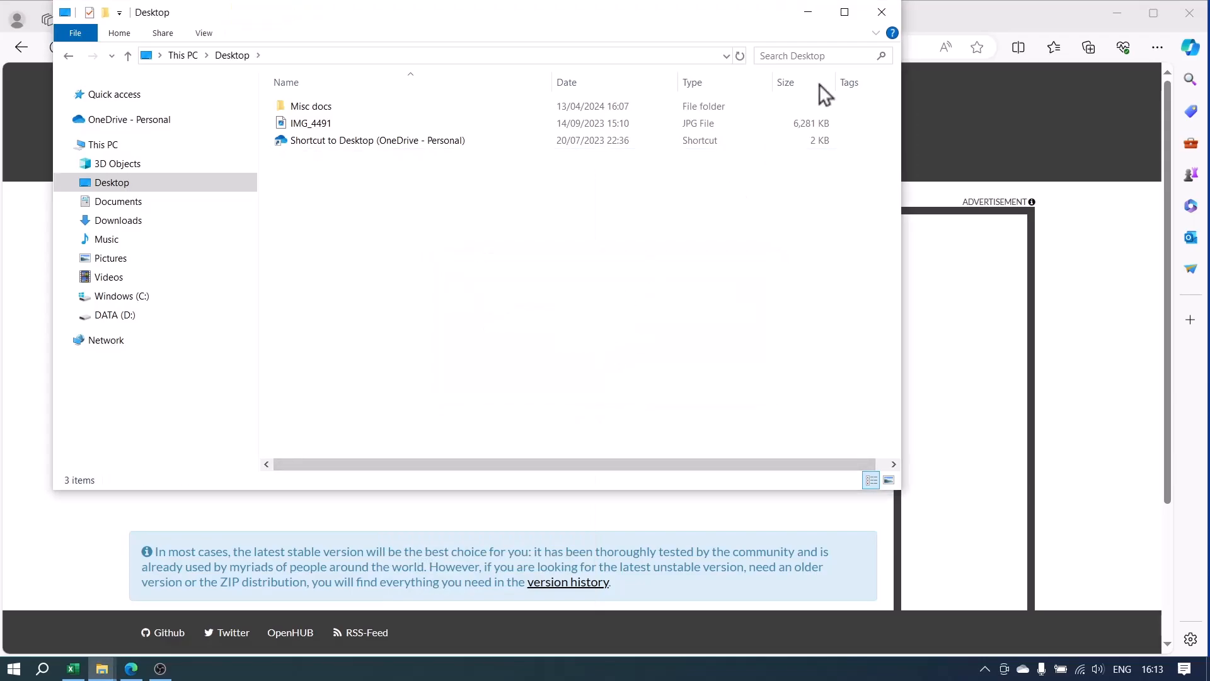
click(808, 12)
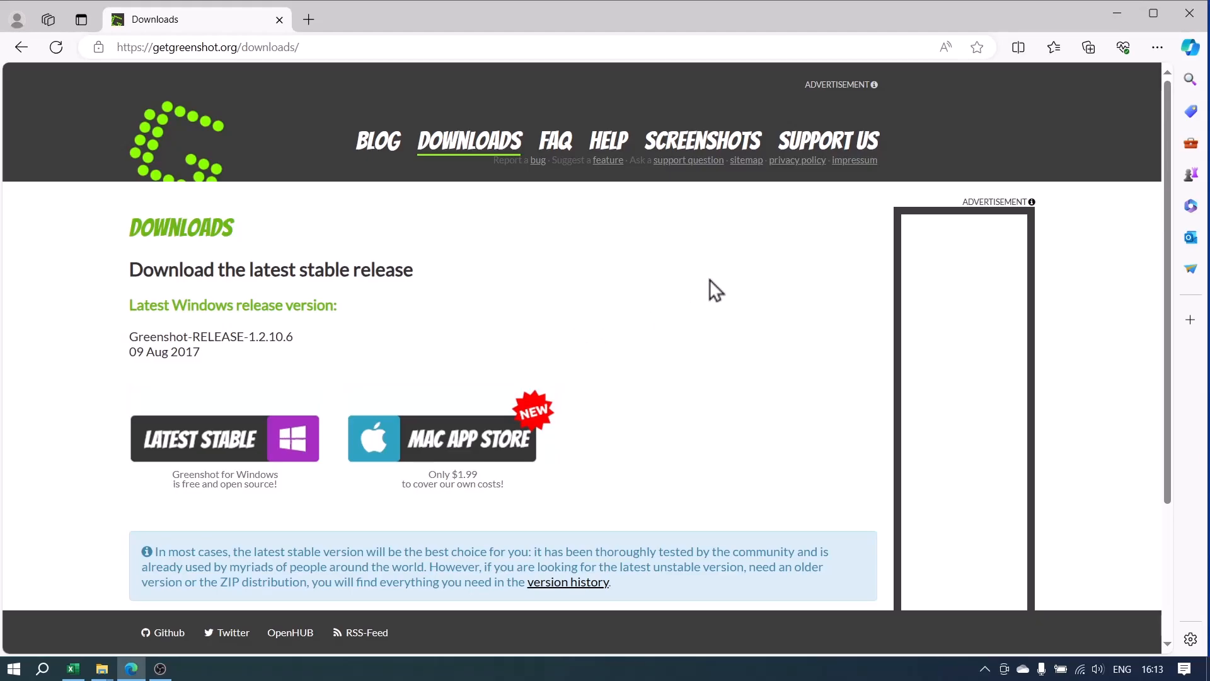
Step: Try overlapping region captures of about 1137 x 492 and 996 x 268 pixels on the page, and view the export destinations
key(Print)
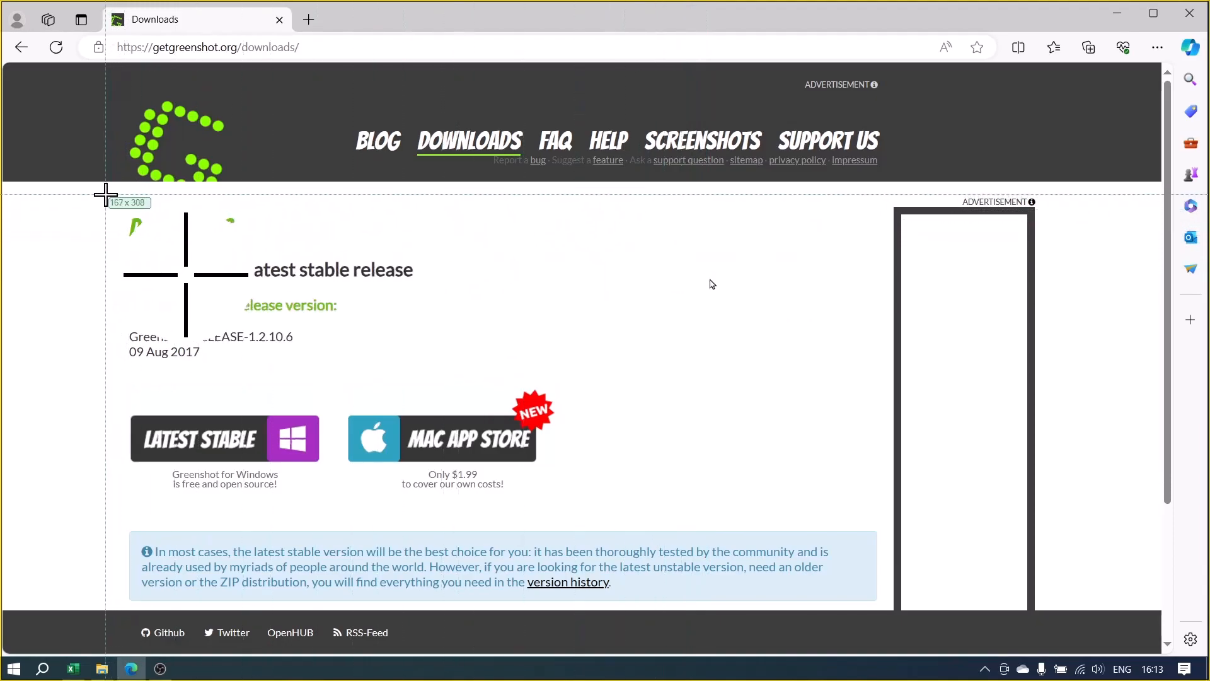
drag(105, 194, 821, 504)
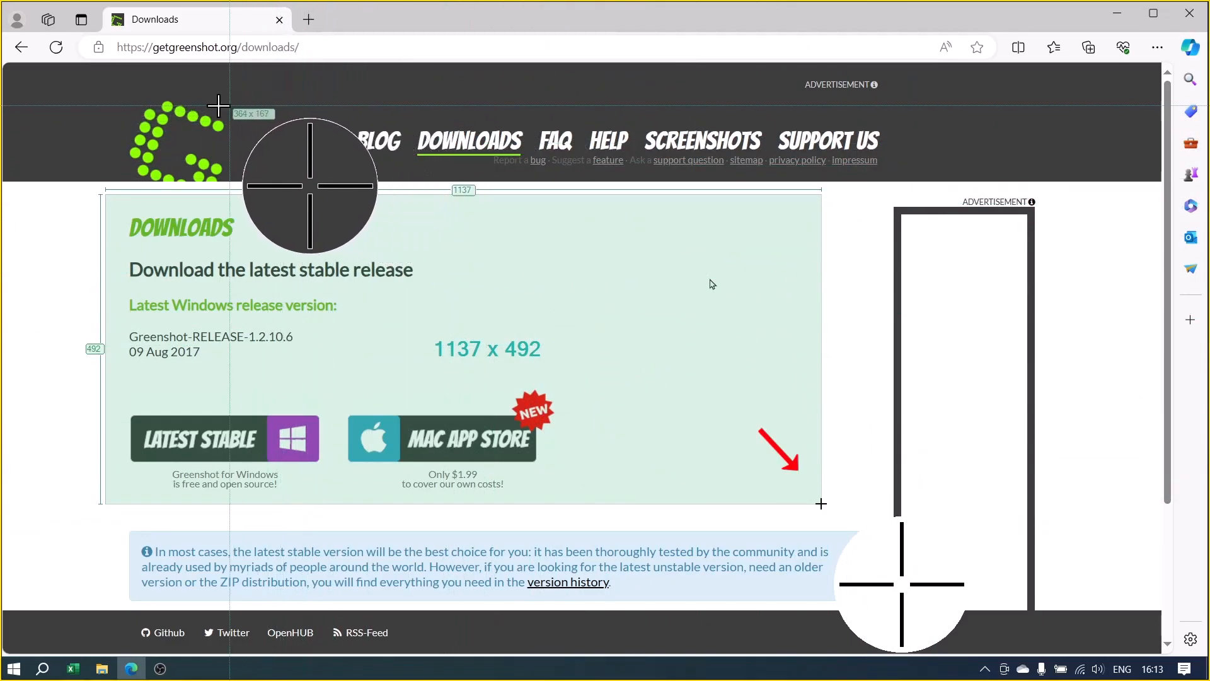
drag(350, 221, 978, 388)
key(Print)
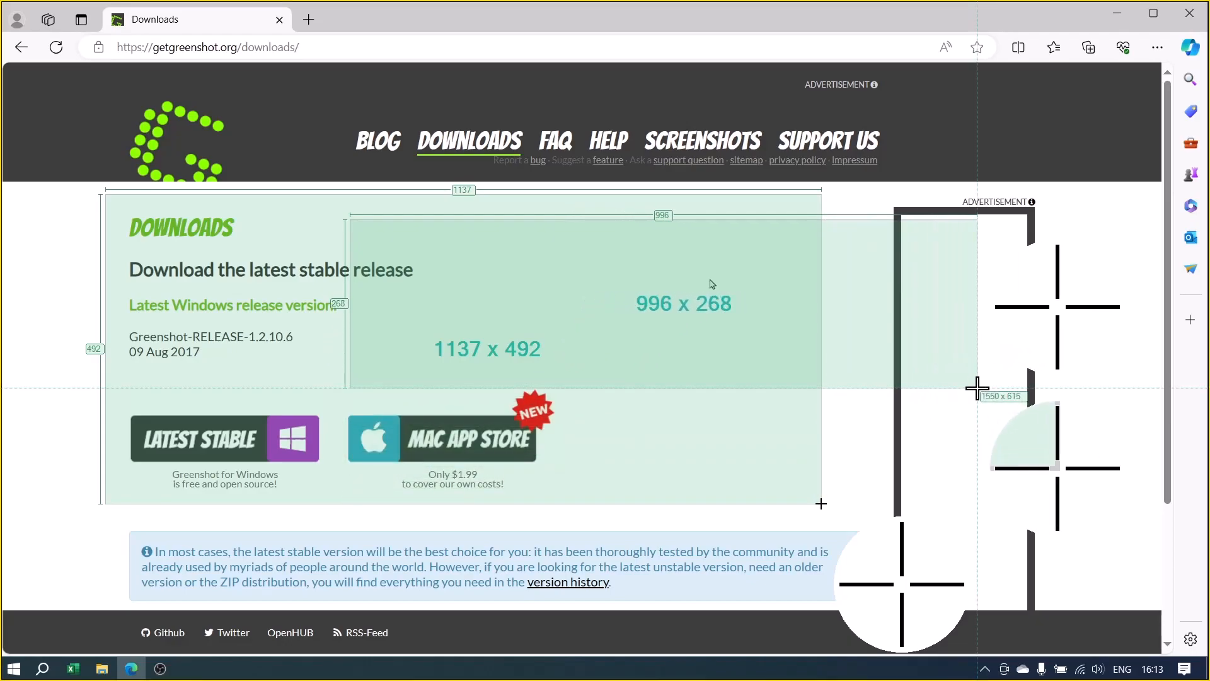
drag(61, 158, 956, 434)
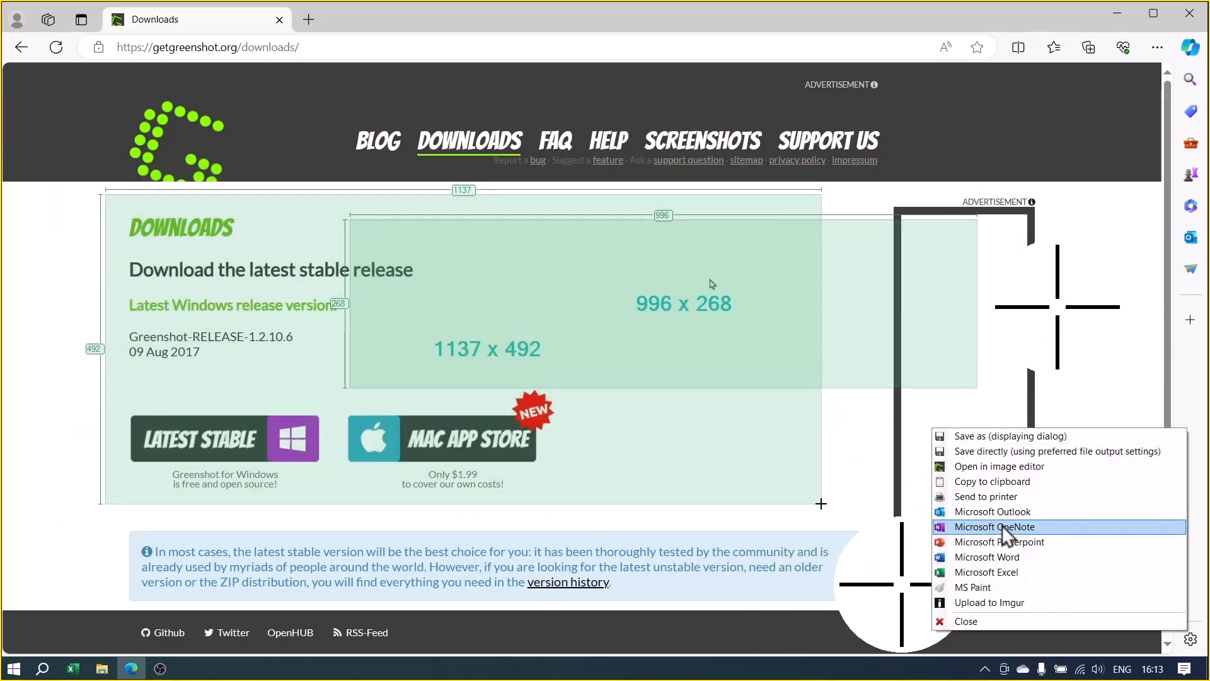
click(1002, 524)
Step: Start a trial region capture with the web page's context menu and its Add page to Collections submenu open, then cancel it
right_click(653, 260)
mouse_move(814, 527)
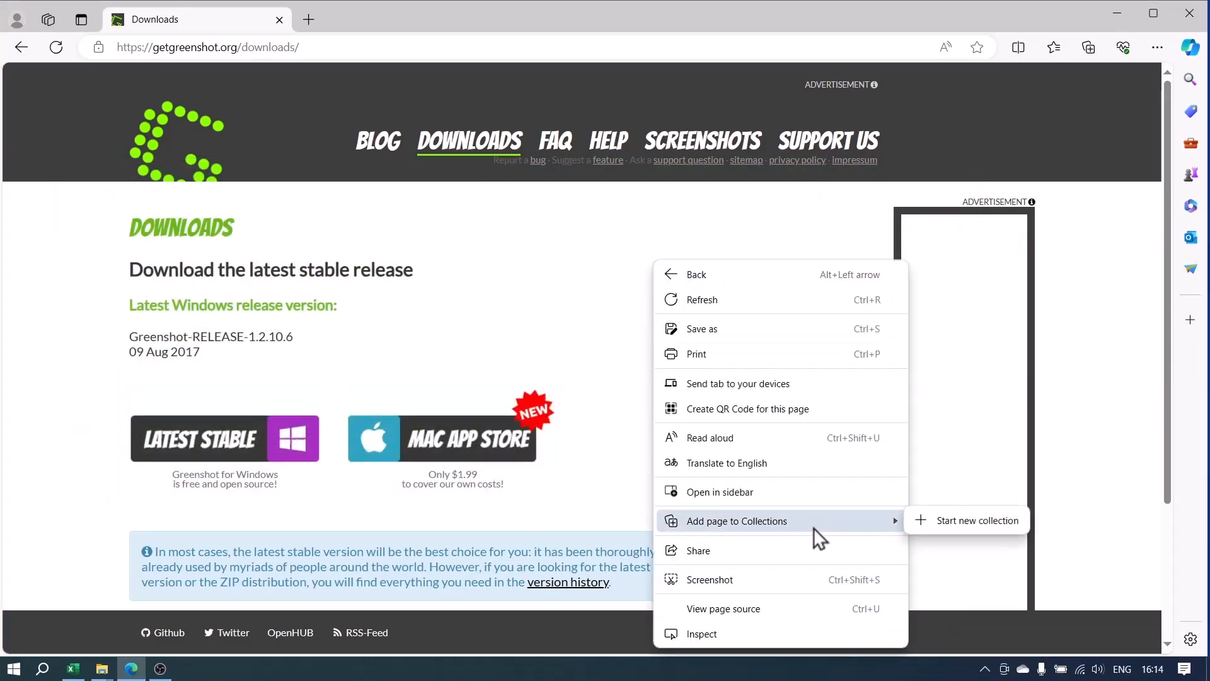
key(Print)
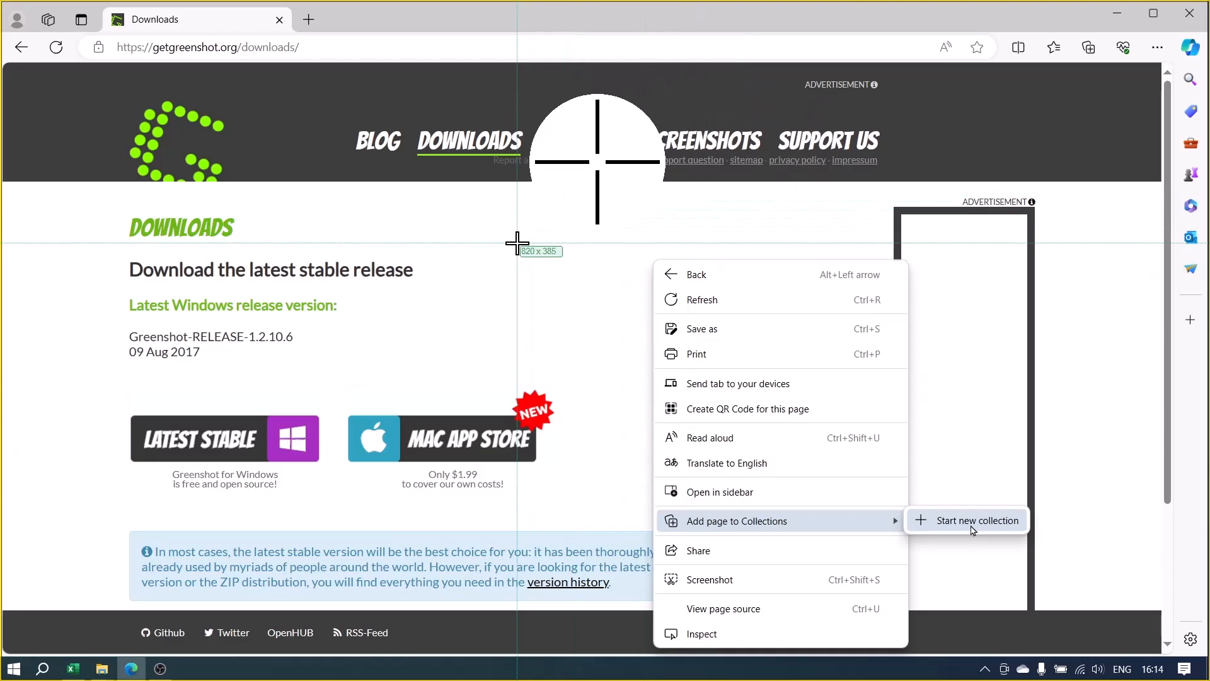
key(Escape)
Step: Capture the Downloads section again and review the clipboard, printer and other destination options
key(Print)
drag(87, 192, 858, 499)
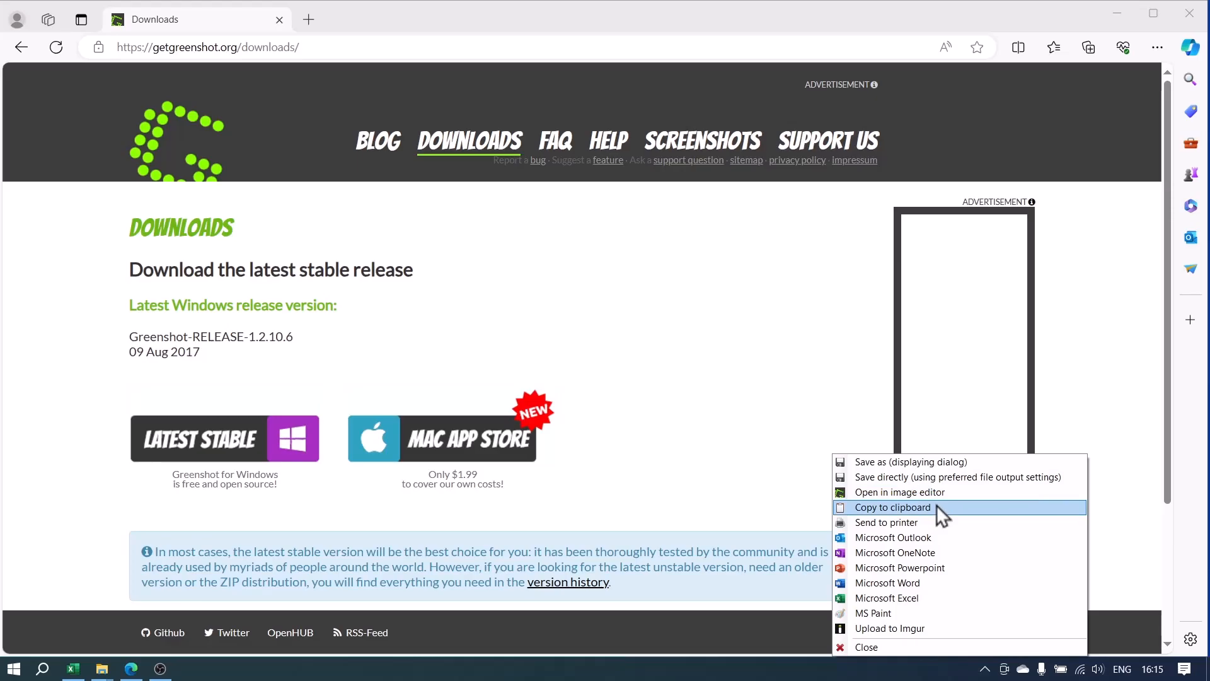
mouse_move(937, 523)
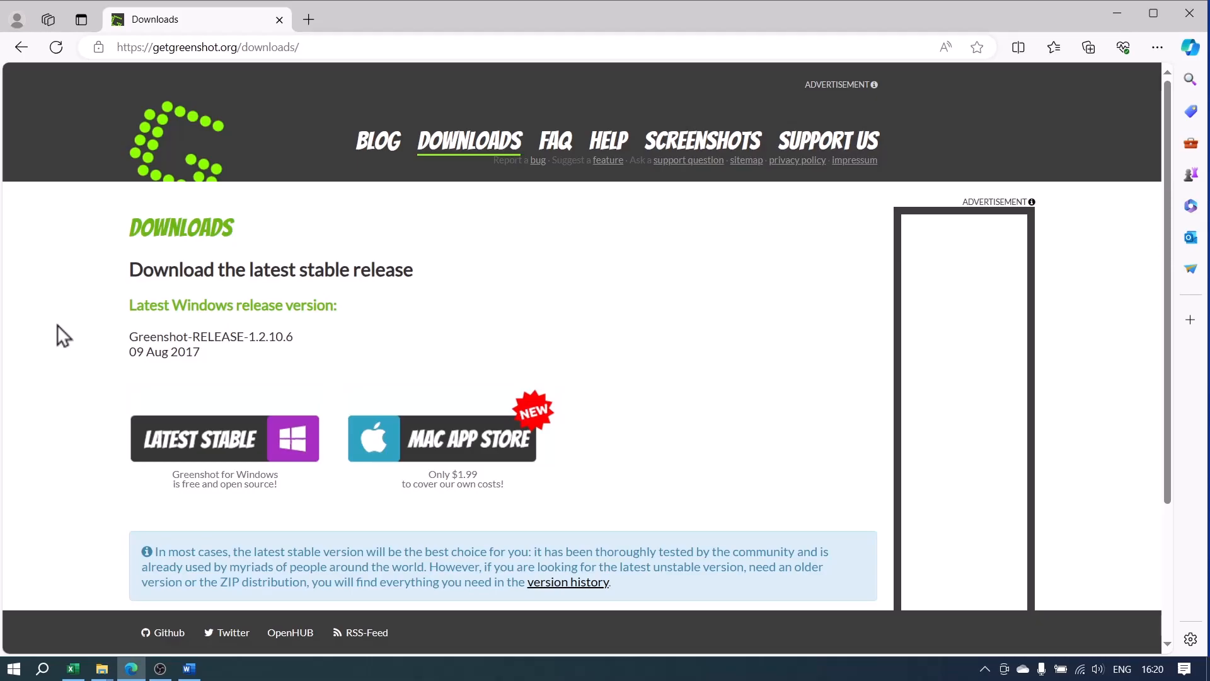
Step: Capture a region of about 972 x 483 pixels around the Downloads section and open it in the image editor
key(Print)
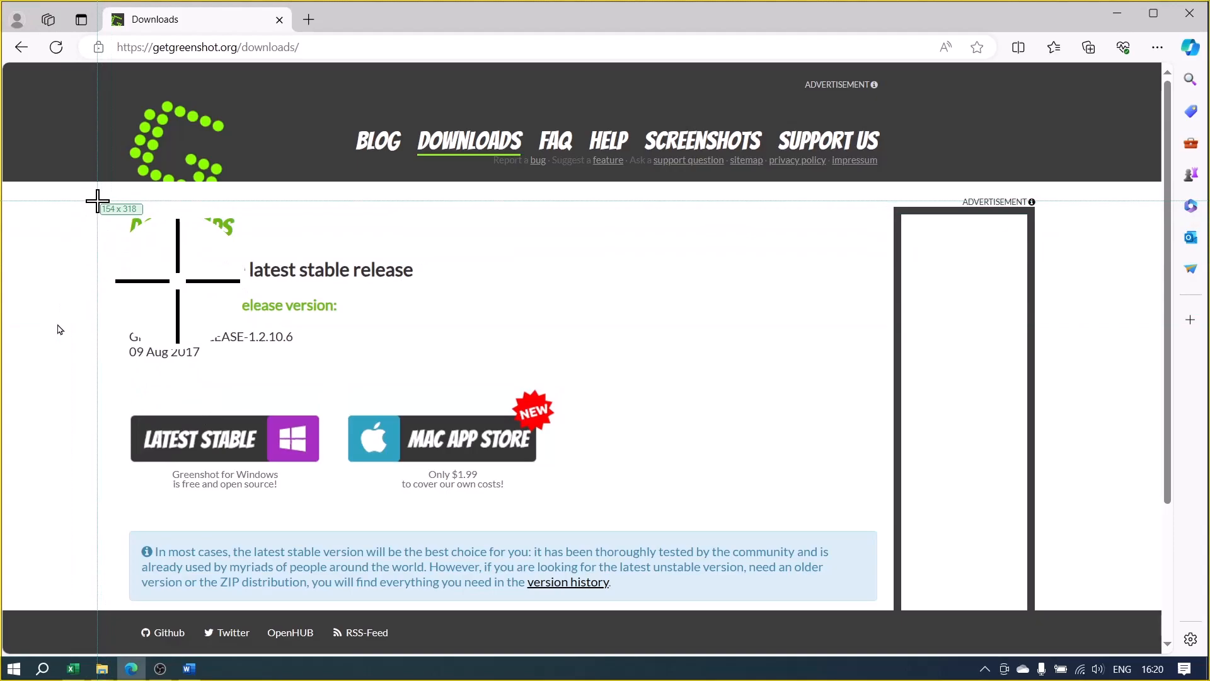
drag(97, 200, 709, 504)
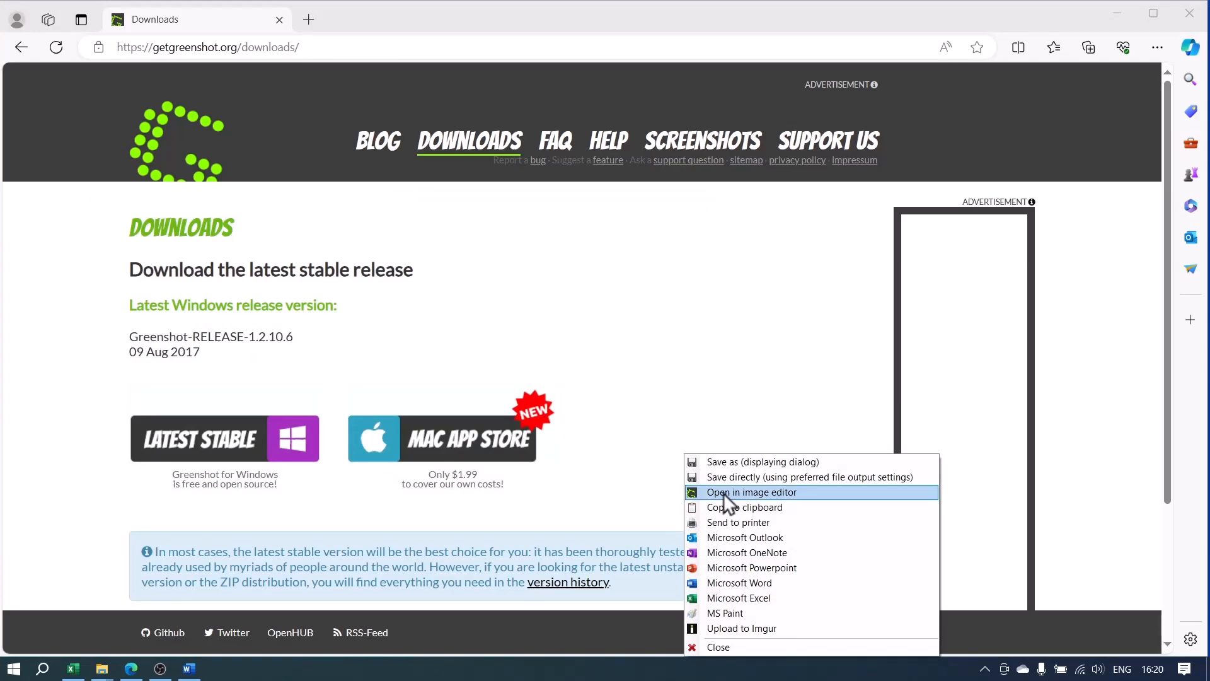
click(723, 493)
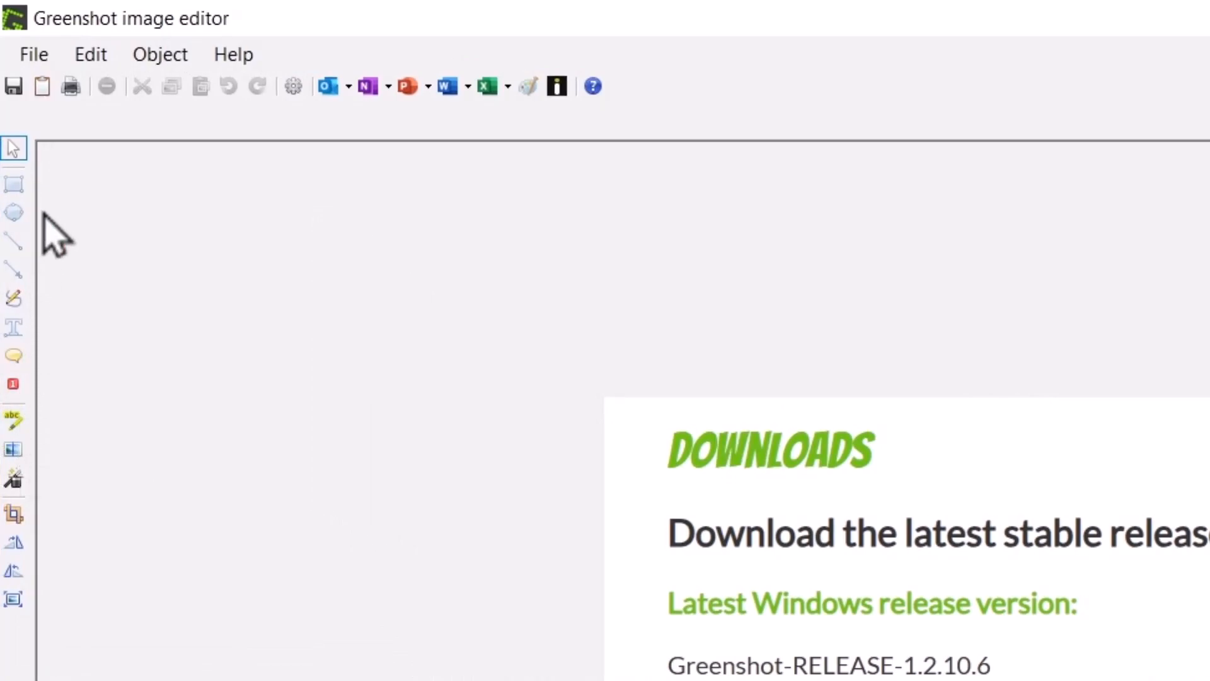
Step: Draw a rectangle around the DOWNLOADS heading and reduce its line thickness to 2
click(22, 192)
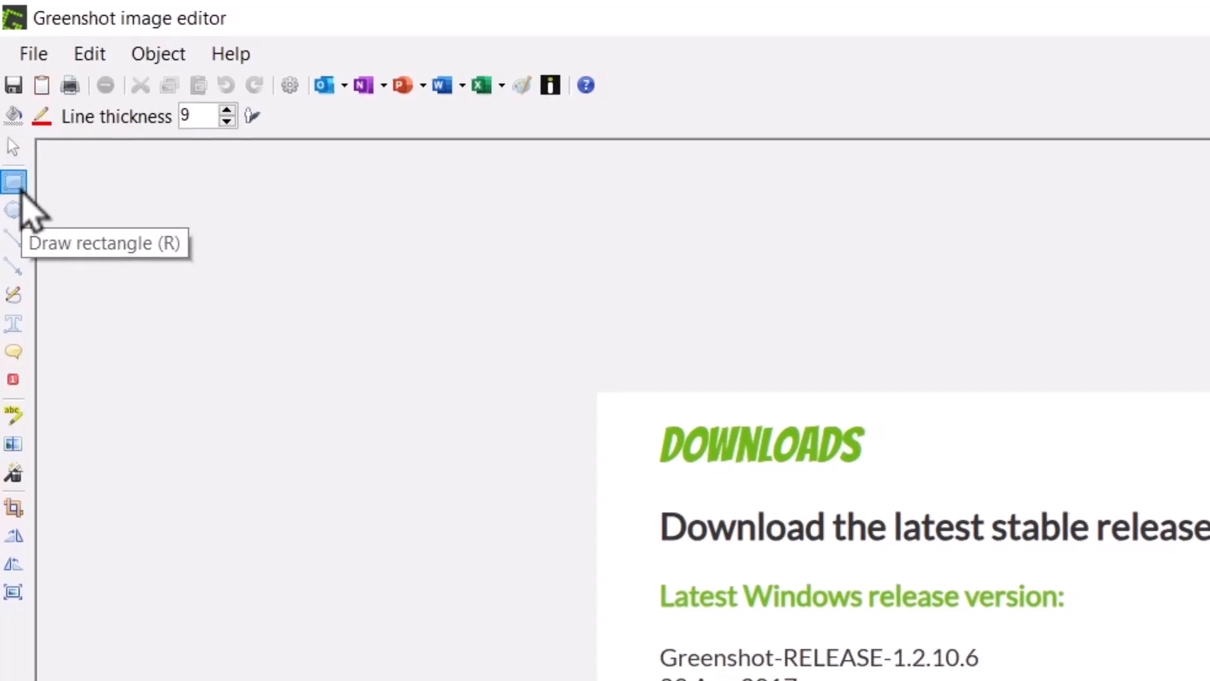
drag(344, 223, 514, 266)
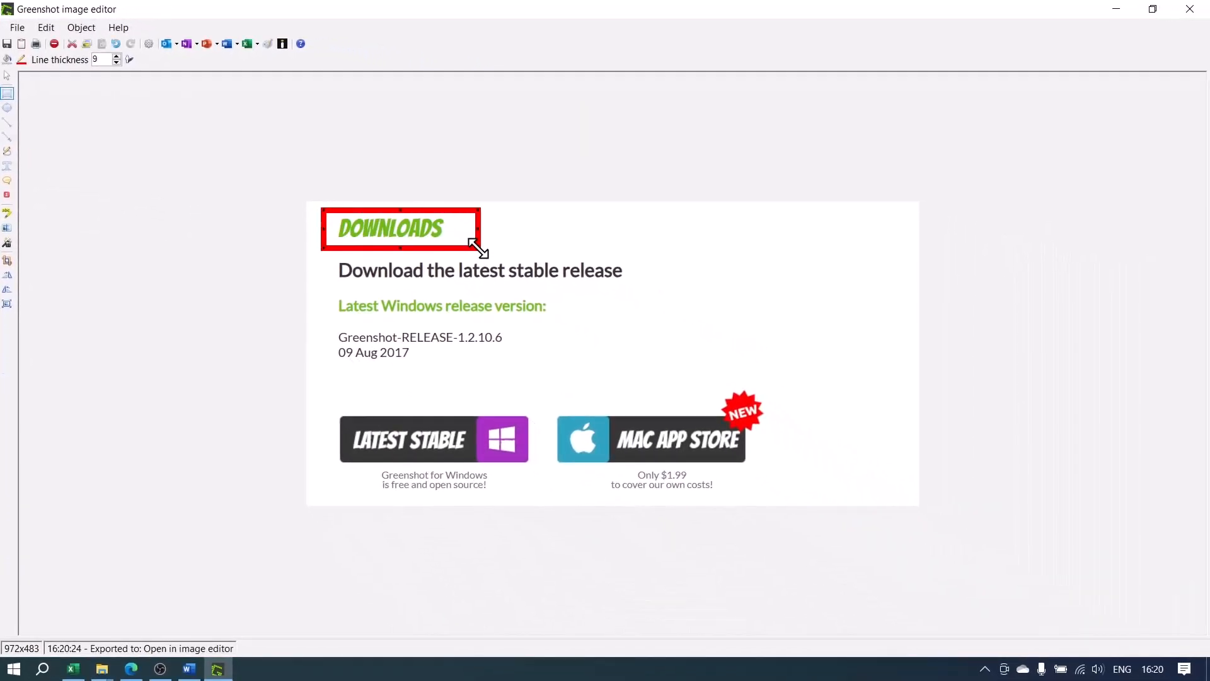
click(135, 62)
click(135, 61)
click(116, 63)
click(117, 56)
Step: Try the pale yellow #FFFF99 as the rectangle's line color, then restore the red outline with no visible fill
click(20, 59)
click(131, 205)
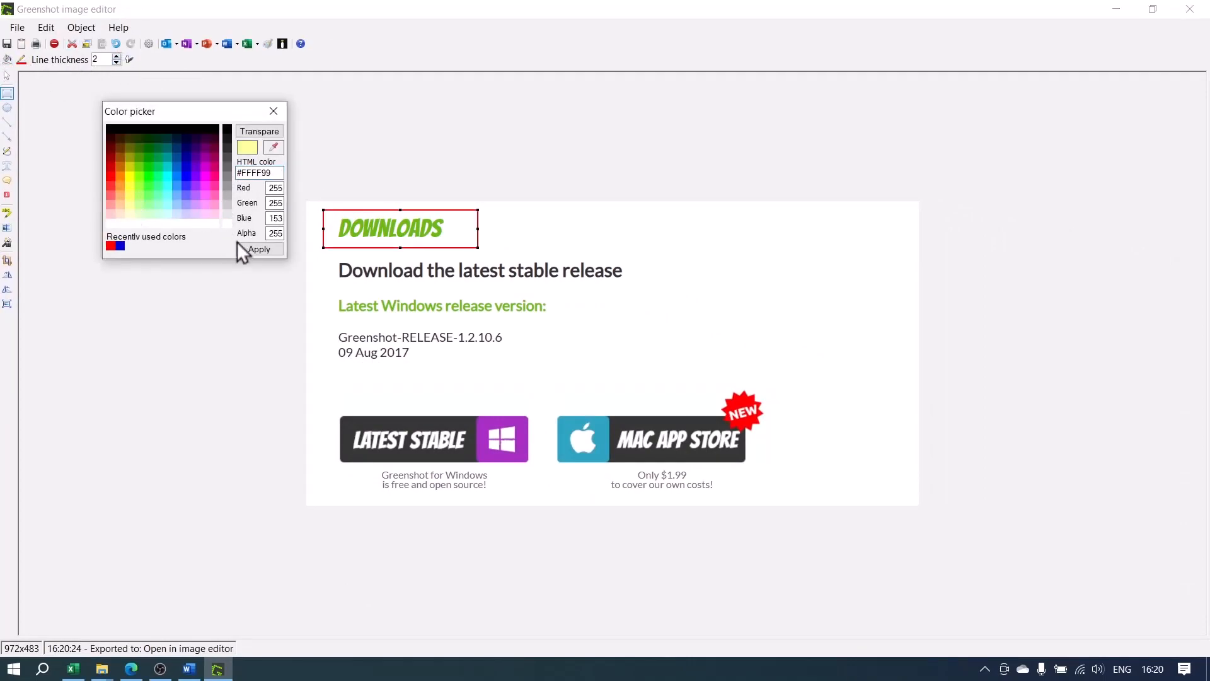
click(257, 249)
click(21, 59)
click(293, 130)
click(7, 60)
click(297, 168)
click(287, 291)
Step: Draw a tall ellipse beside the release text, toggle its shadow, and change its outline color to blue
click(6, 107)
drag(649, 242, 700, 330)
click(129, 60)
click(25, 57)
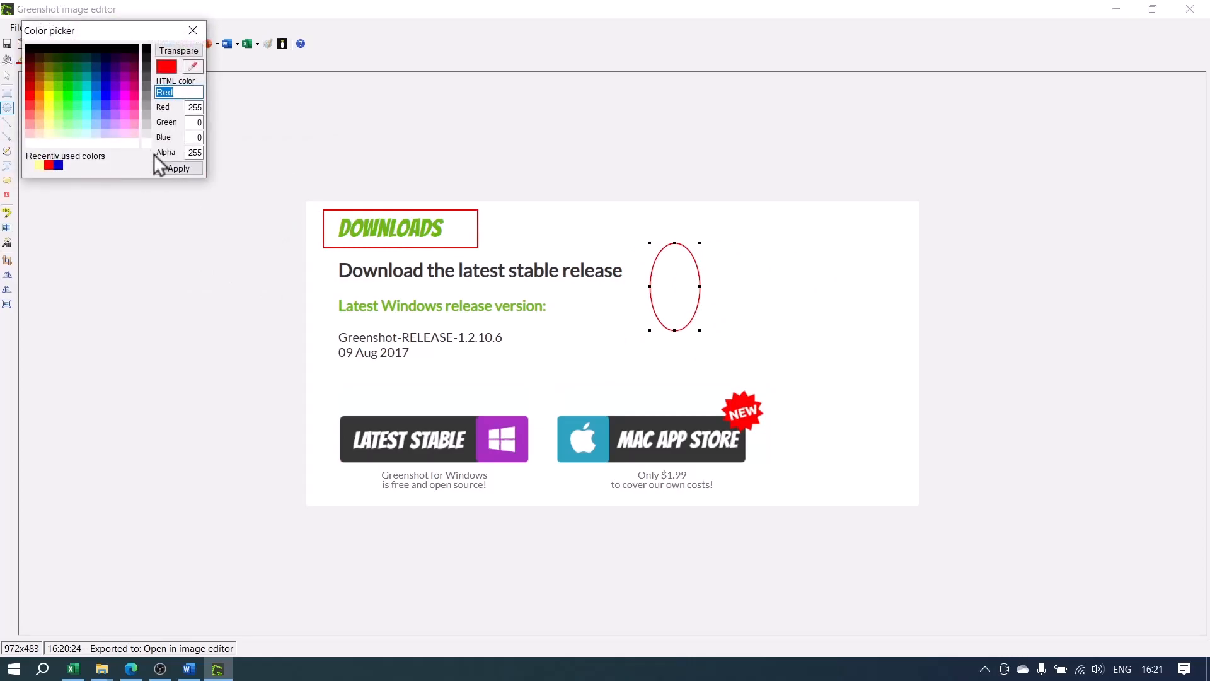
click(108, 93)
click(179, 168)
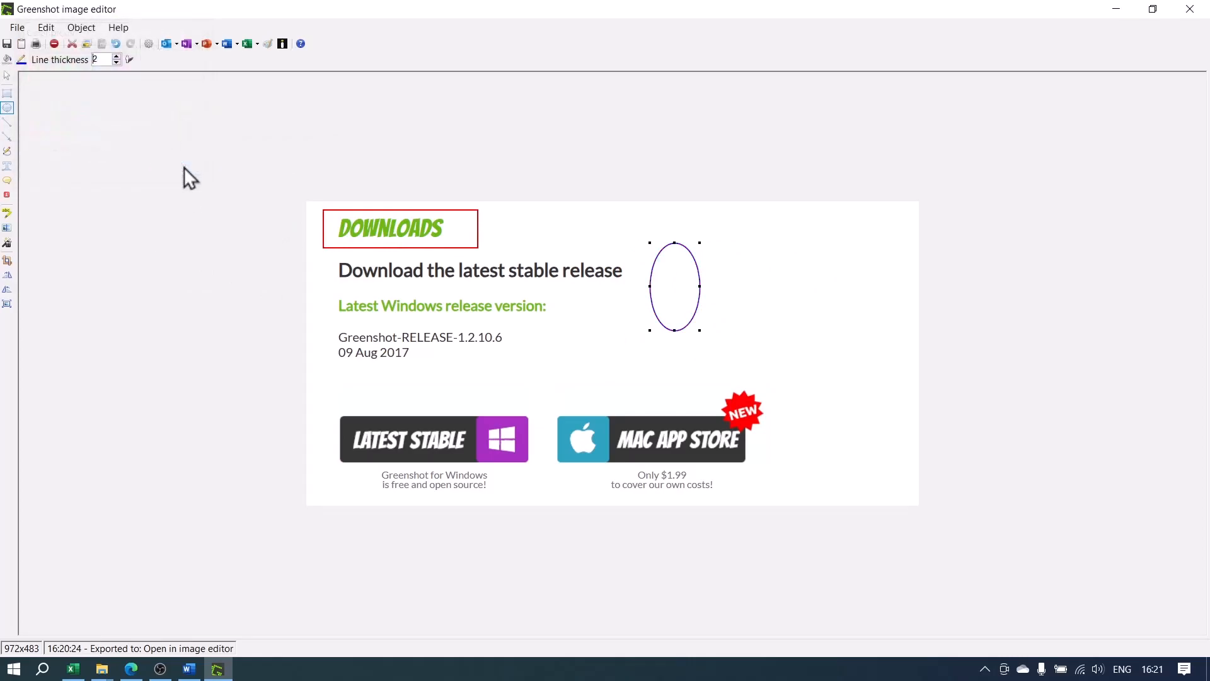
Step: Draw a red freehand squiggle in the blank area between the release text and the ellipse
click(7, 151)
mouse_move(612, 364)
mouse_down()
mouse_move(619, 284)
mouse_move(564, 371)
mouse_move(543, 371)
mouse_up()
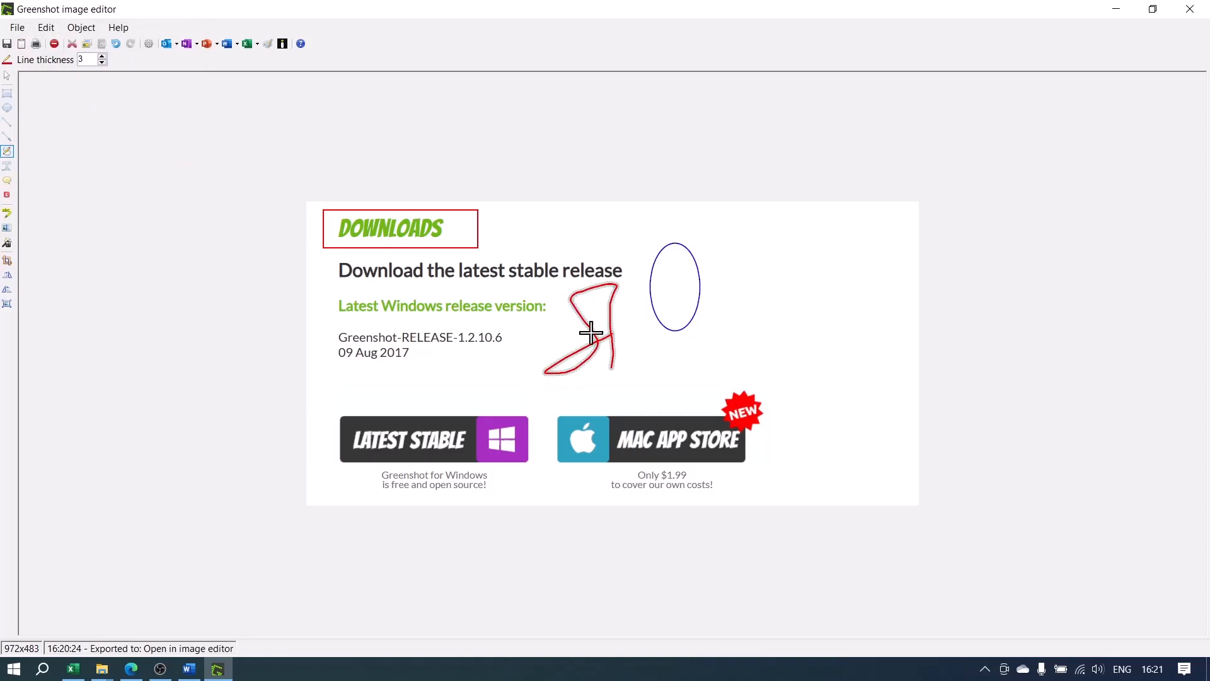
Step: Highlight the Windows release version and date lines and set the highlight's fill color to the light cyan #66FFFF
click(9, 213)
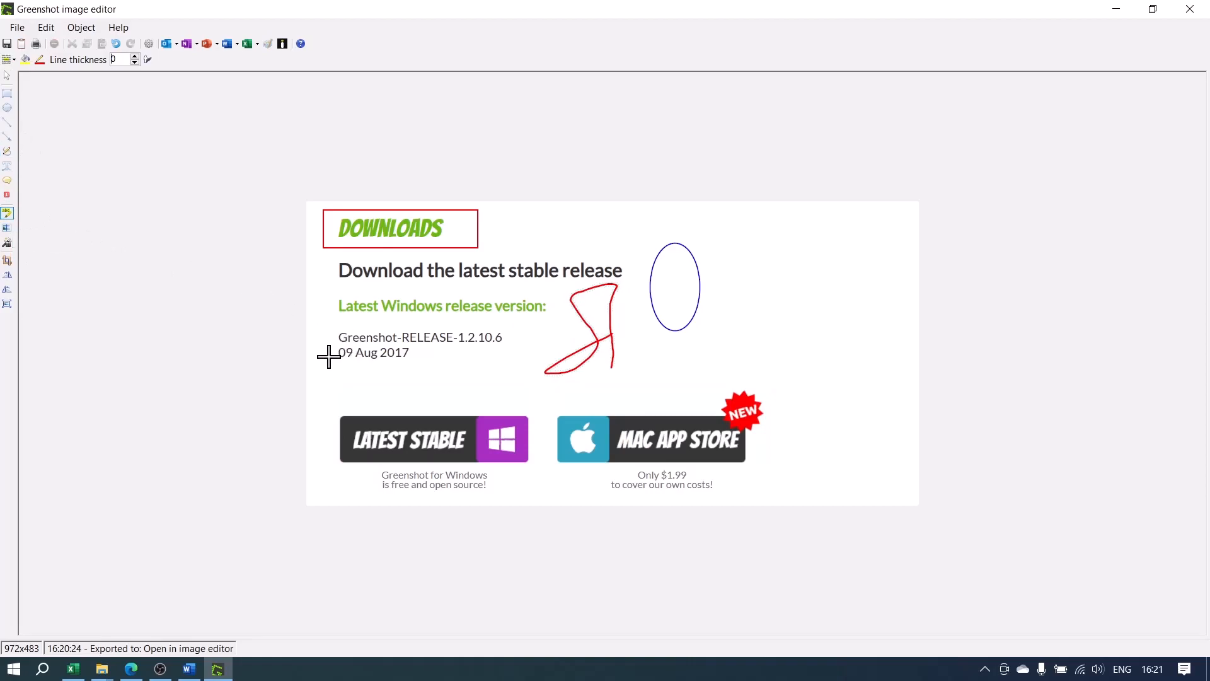
drag(328, 325, 518, 371)
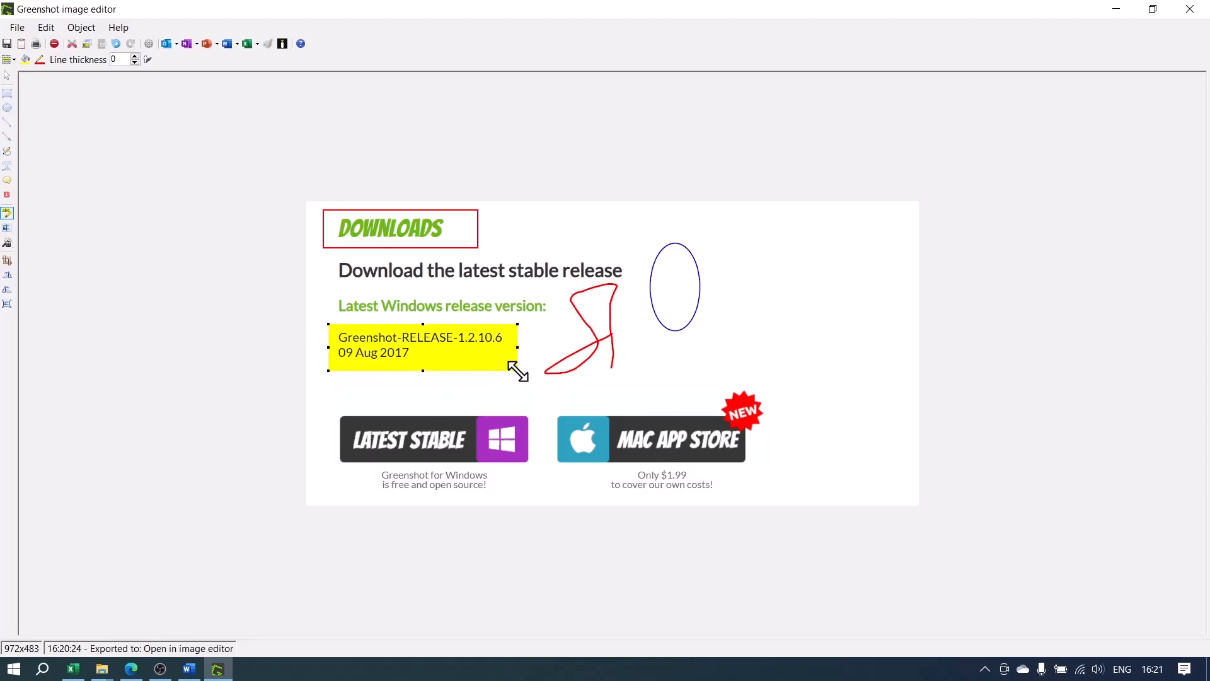
click(25, 59)
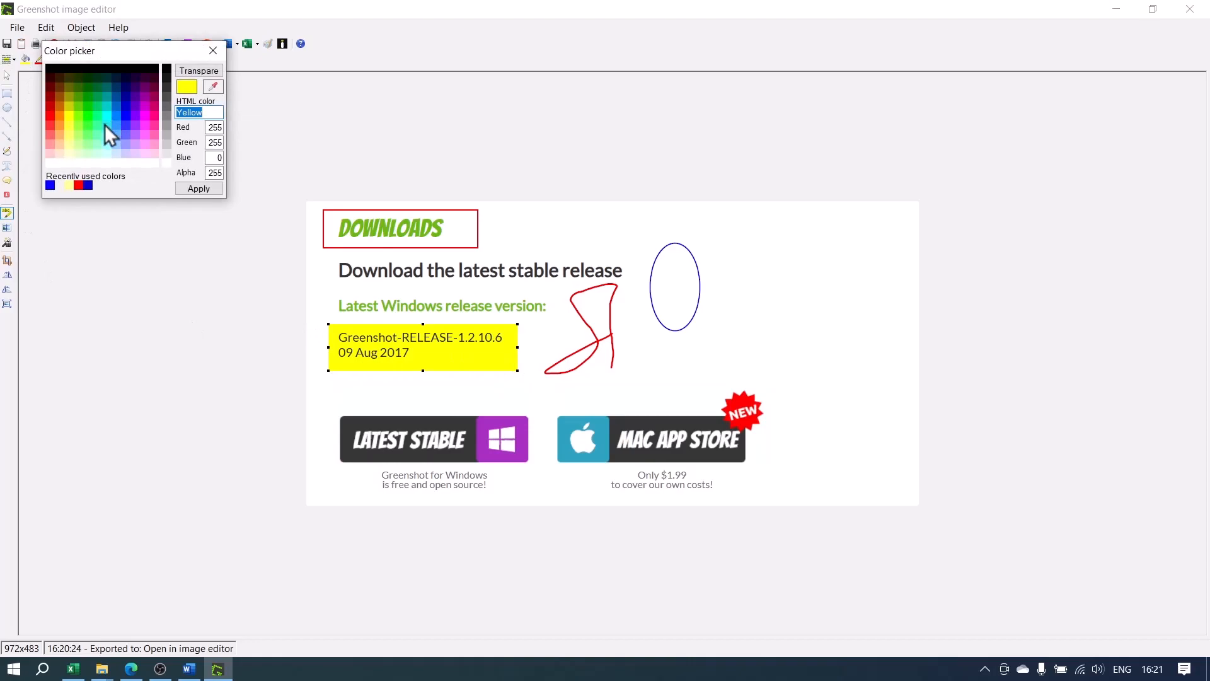
click(107, 131)
click(181, 188)
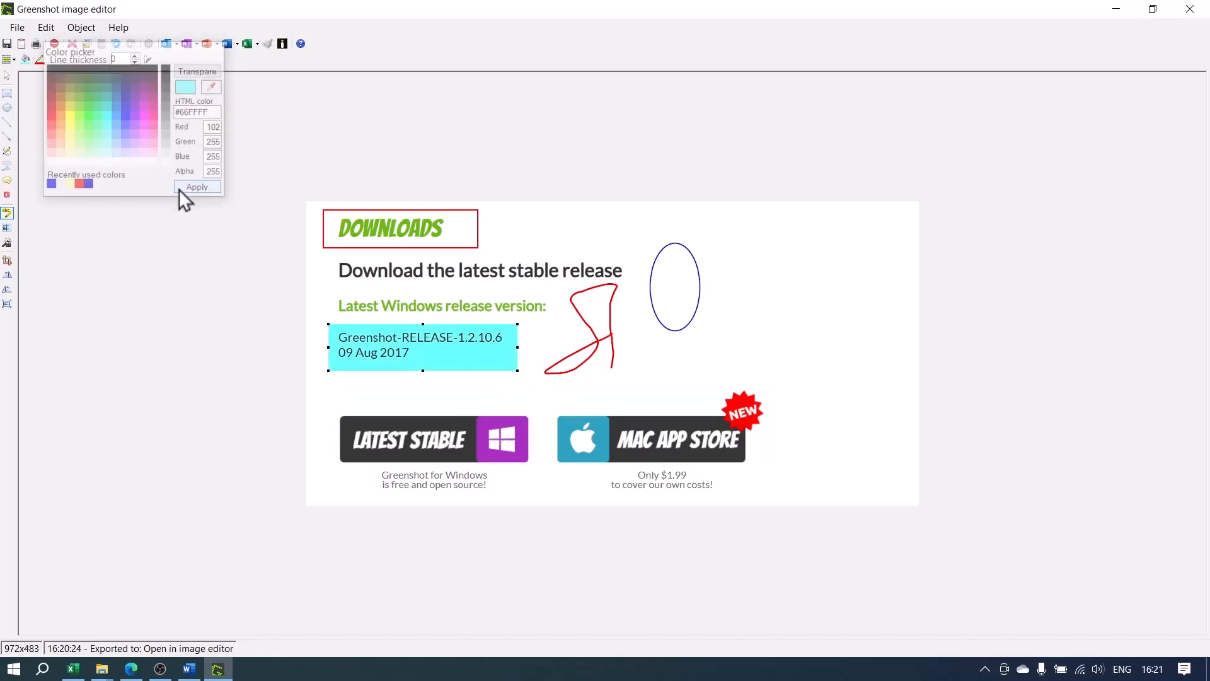
Step: Obfuscate the word Download in the release heading with a blur of radius 9 and preview quality 60
click(7, 229)
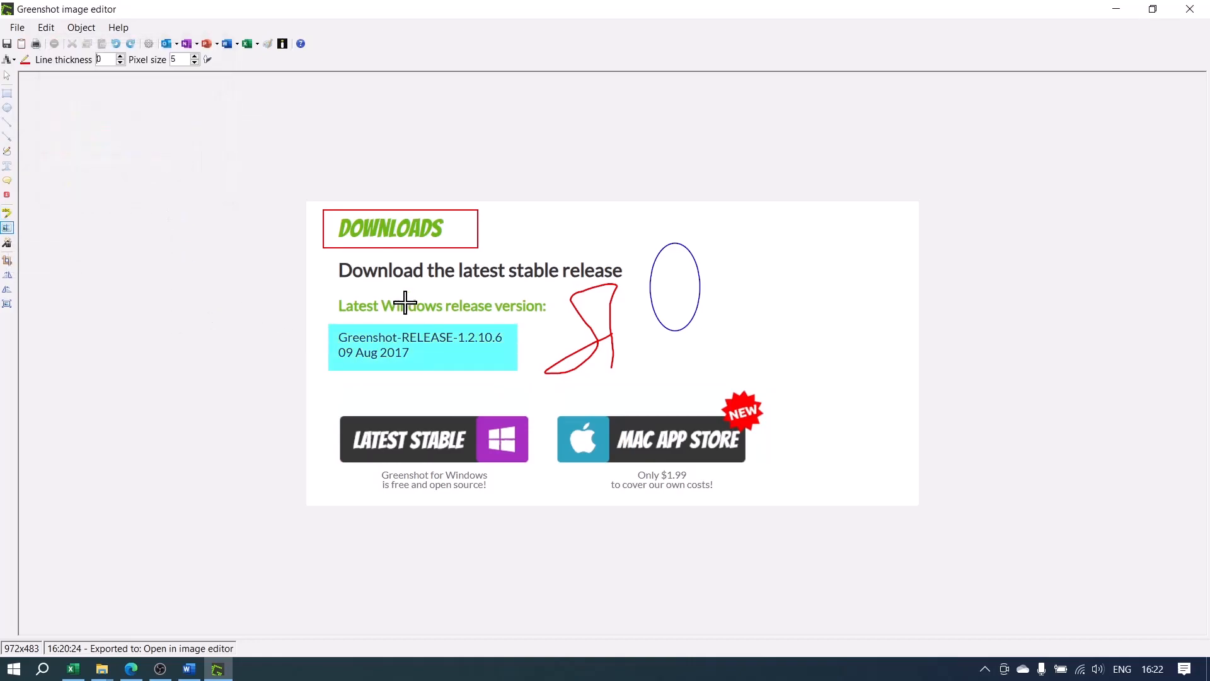
drag(330, 255, 426, 284)
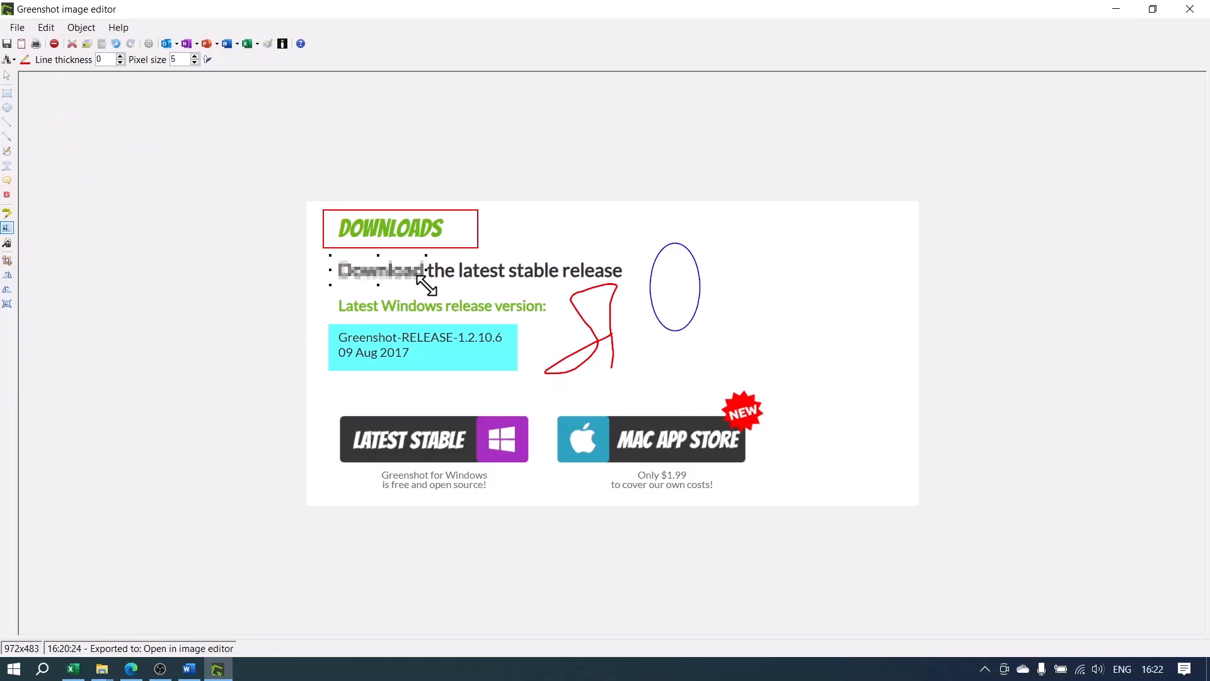
click(8, 59)
click(21, 91)
click(10, 59)
click(13, 59)
click(200, 57)
click(200, 57)
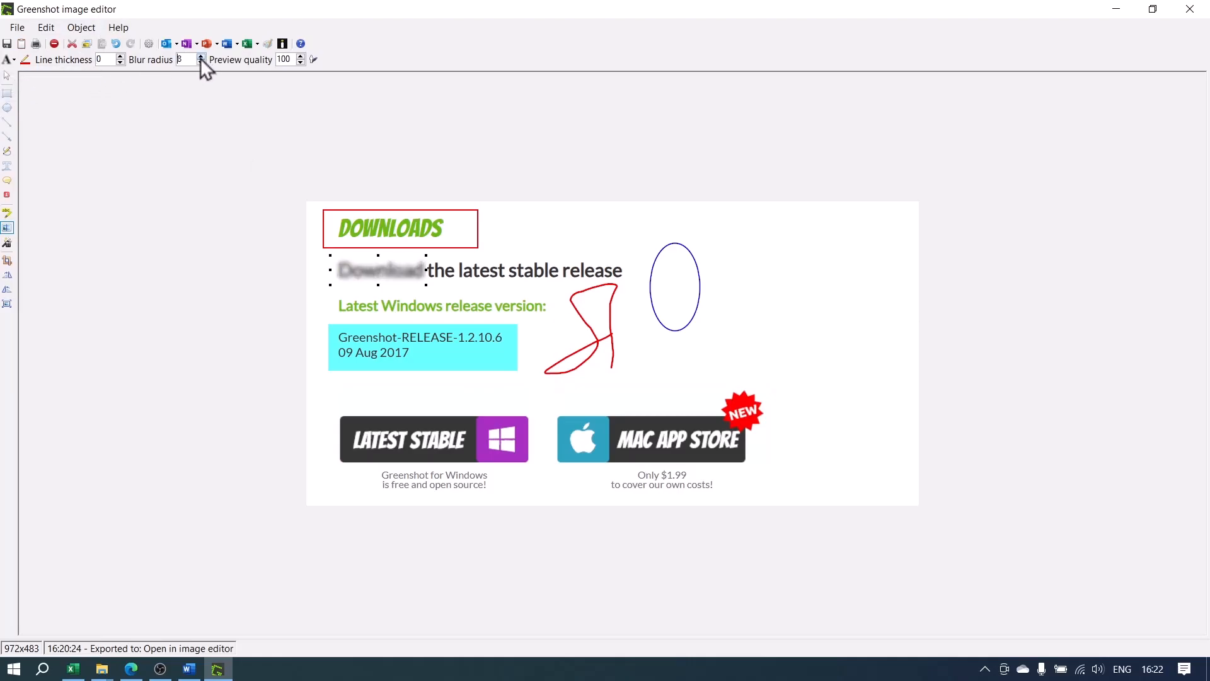
click(300, 57)
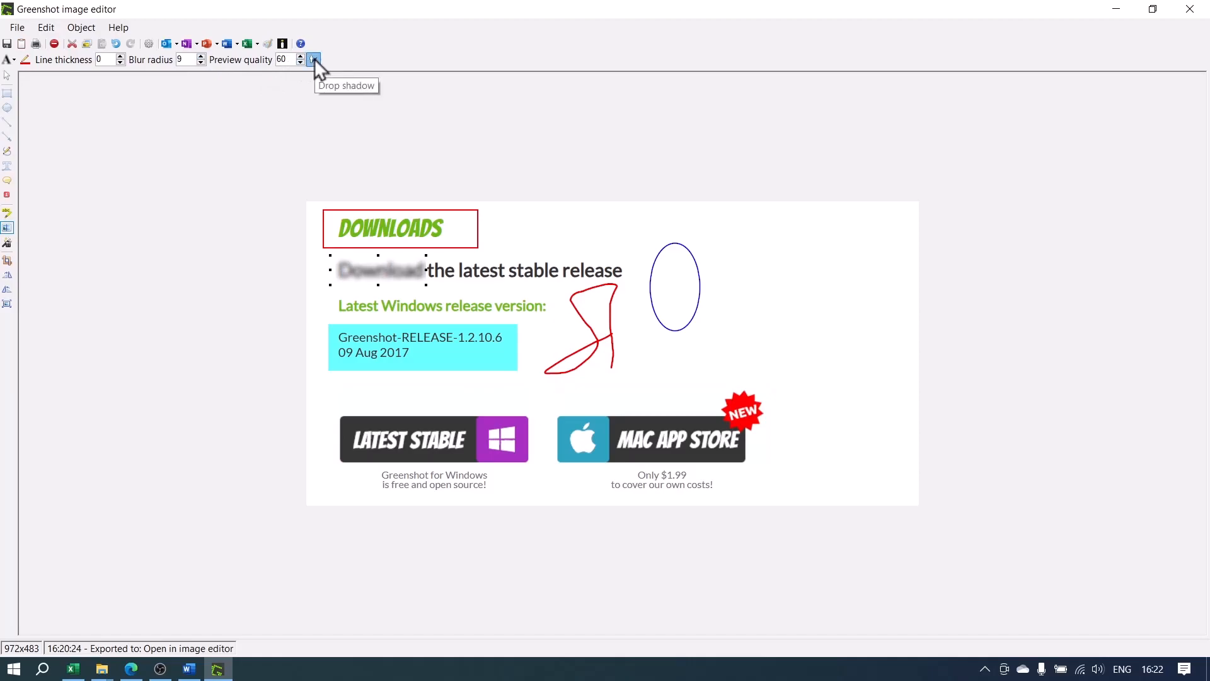
Step: Apply the Grayscale effect to the captured image
click(8, 244)
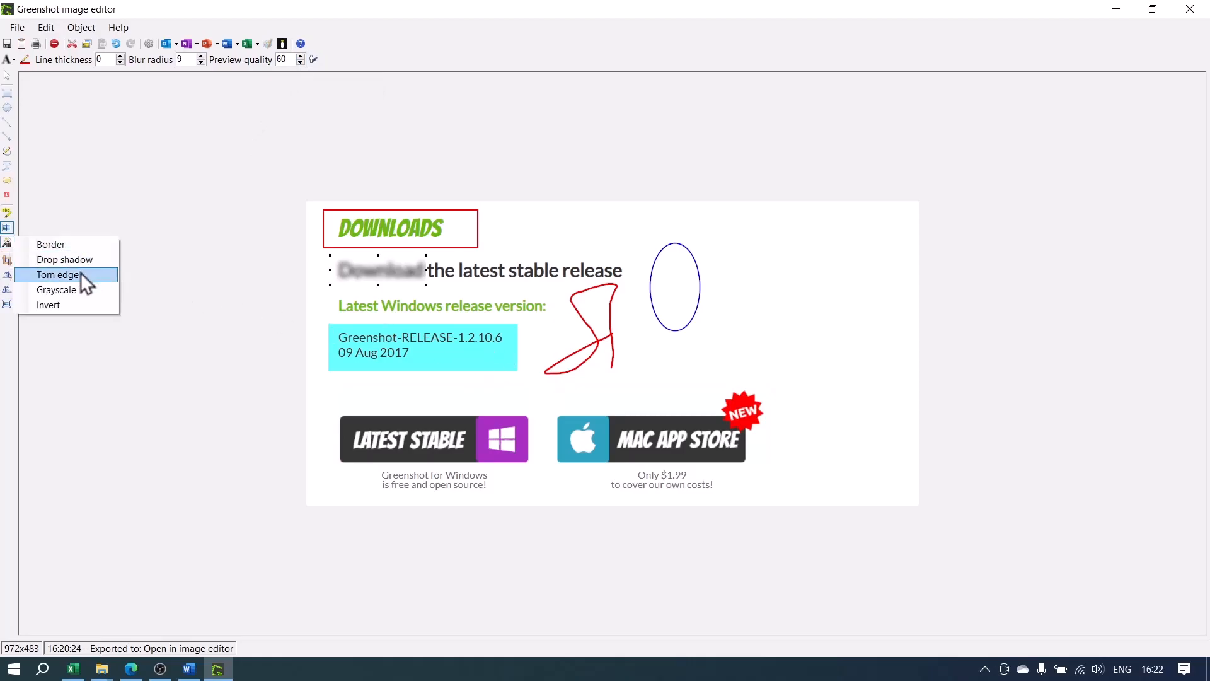
click(84, 293)
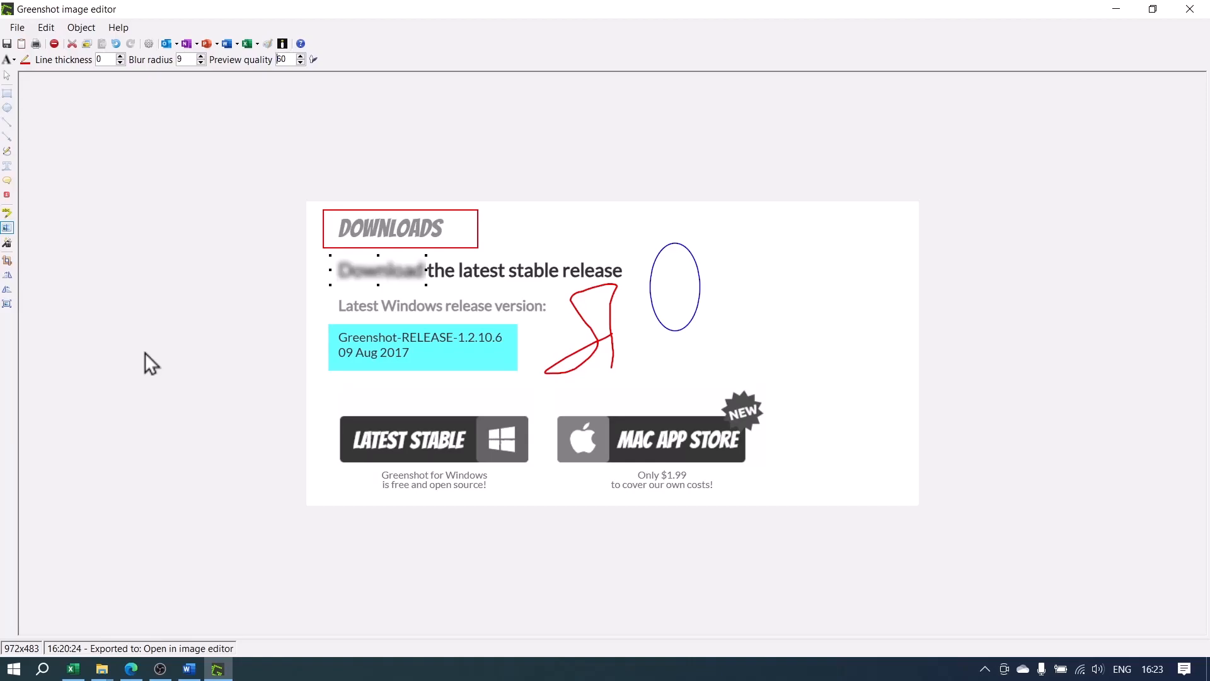
Step: Check the open Greenshot Introduction document in Word and export the annotated capture into it from the Greenshot image editor
click(197, 676)
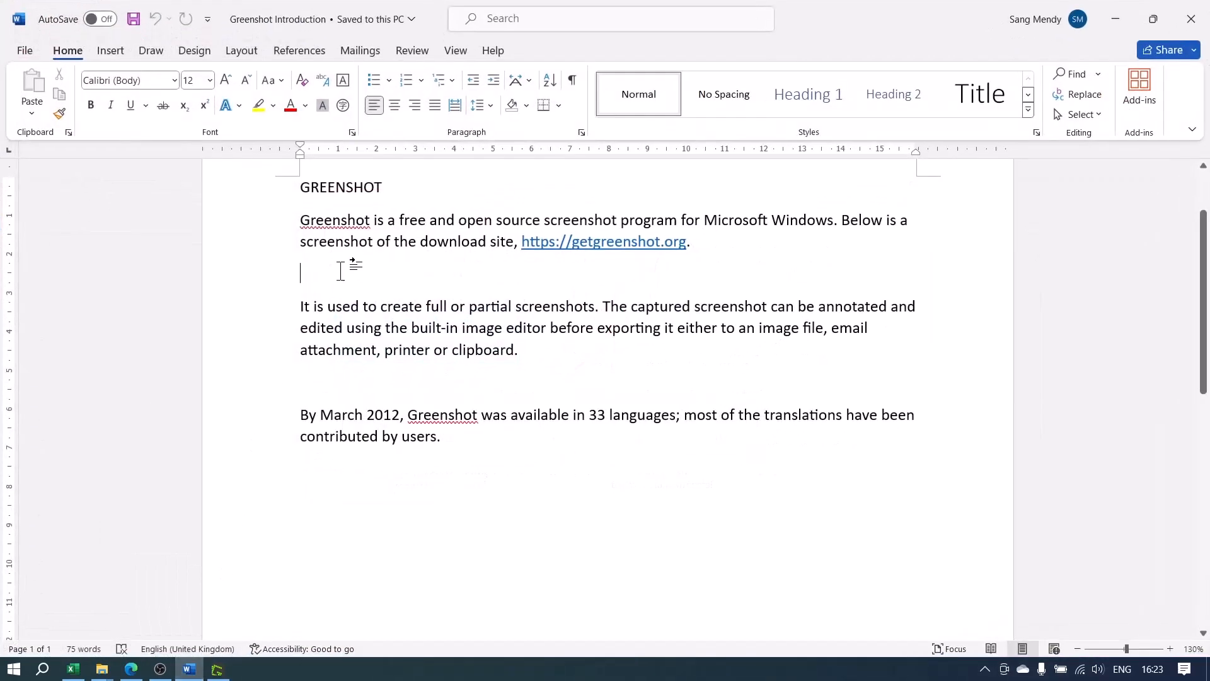
scroll(343, 259, up, 2)
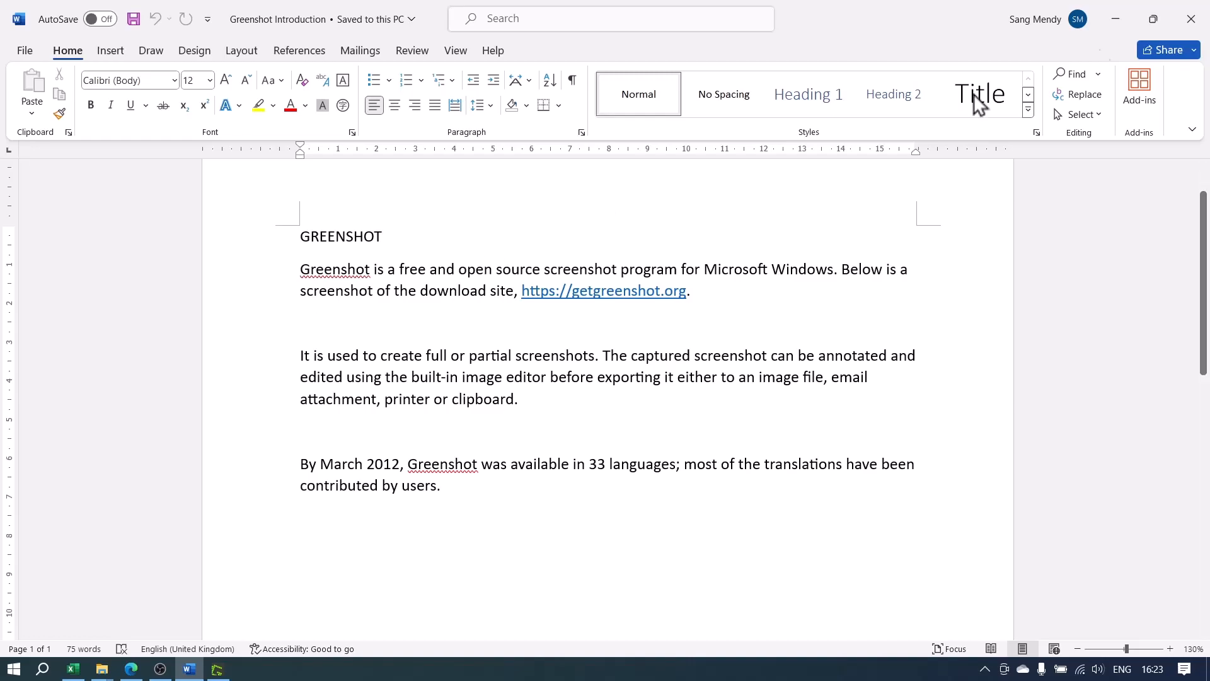
click(1121, 17)
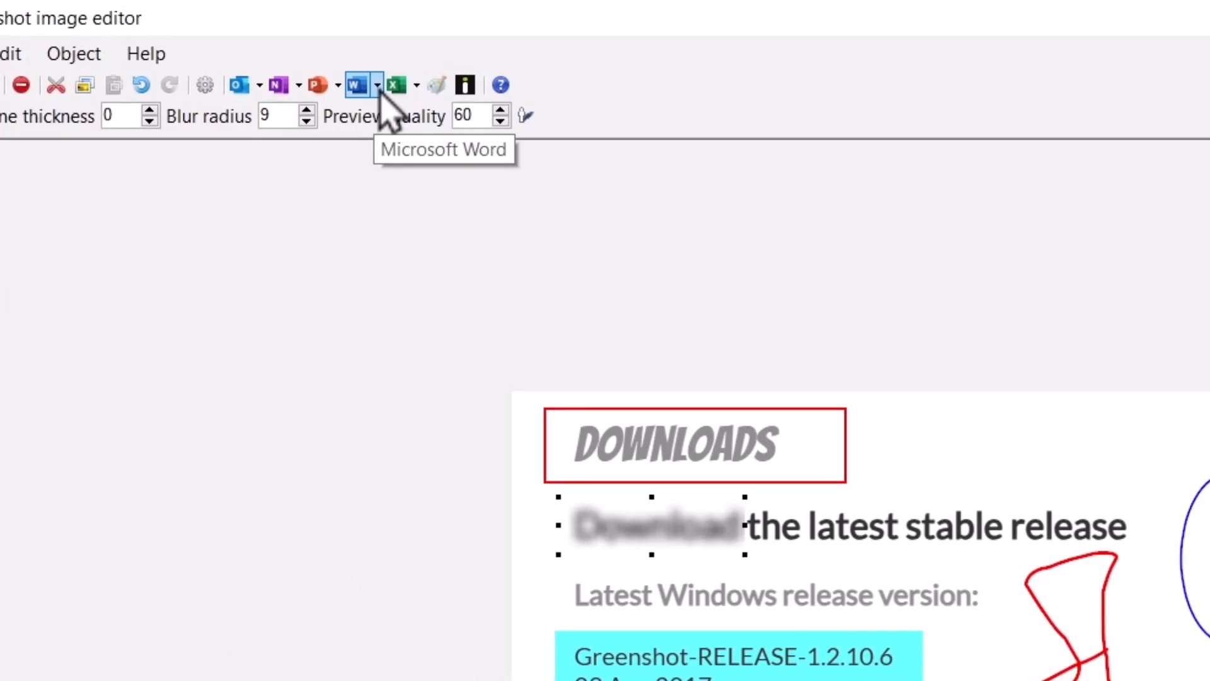
click(378, 86)
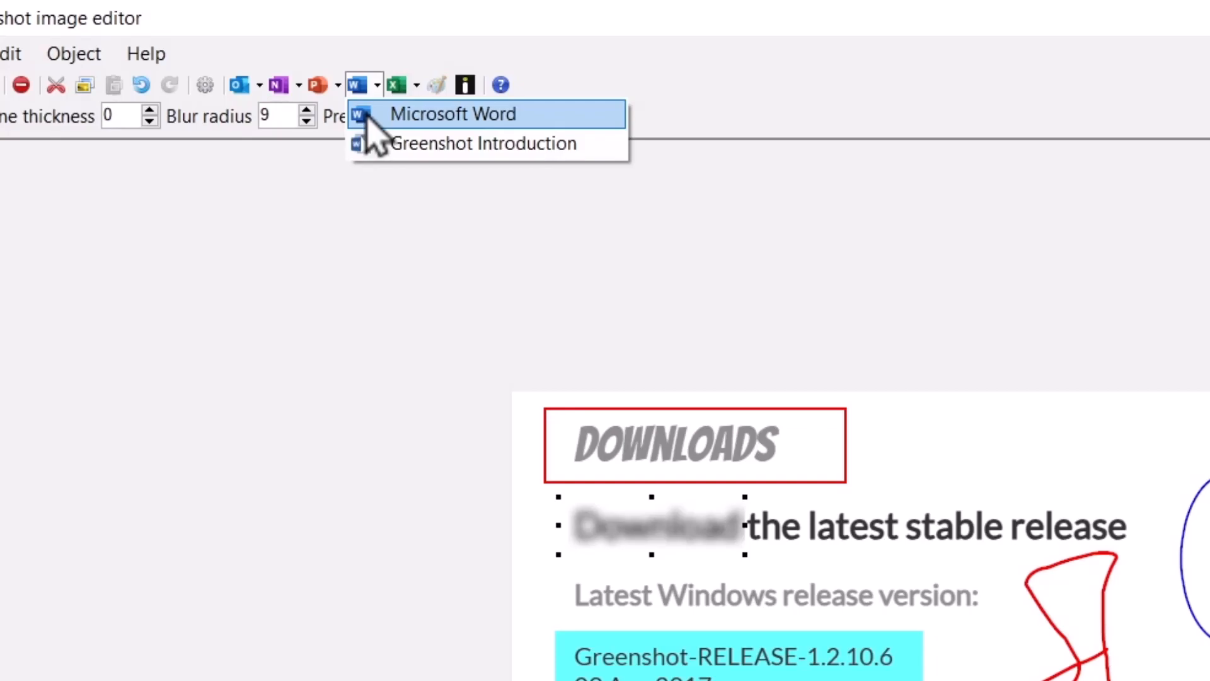
click(435, 143)
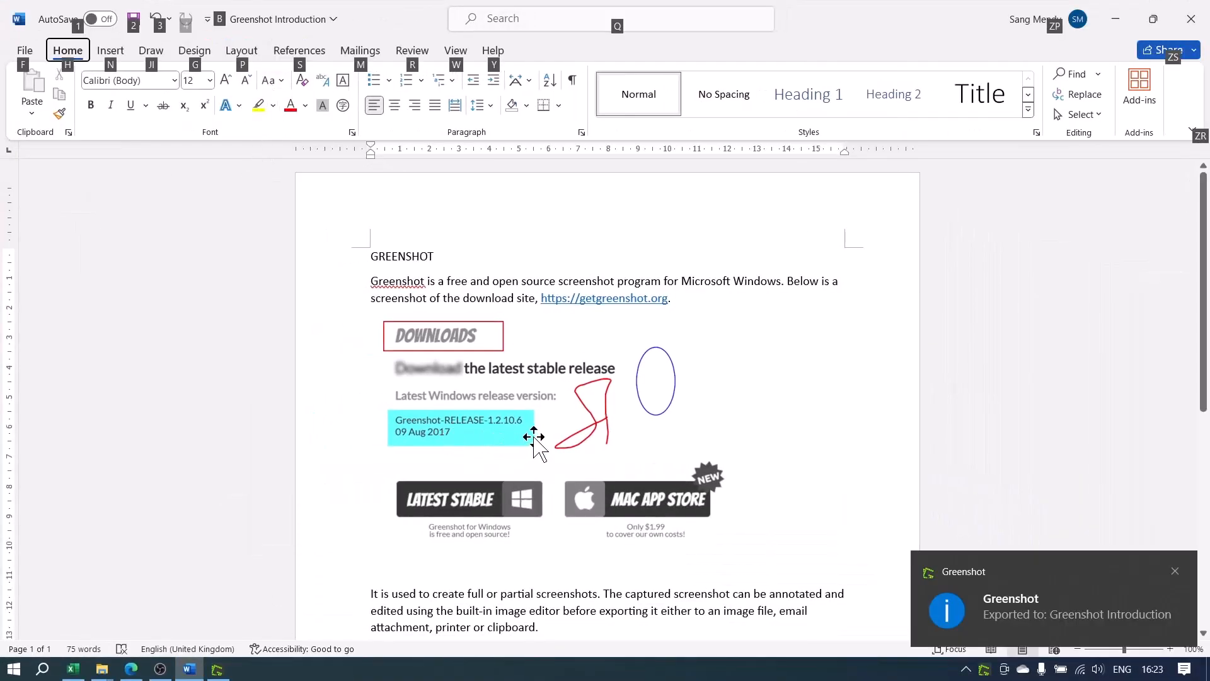
click(510, 433)
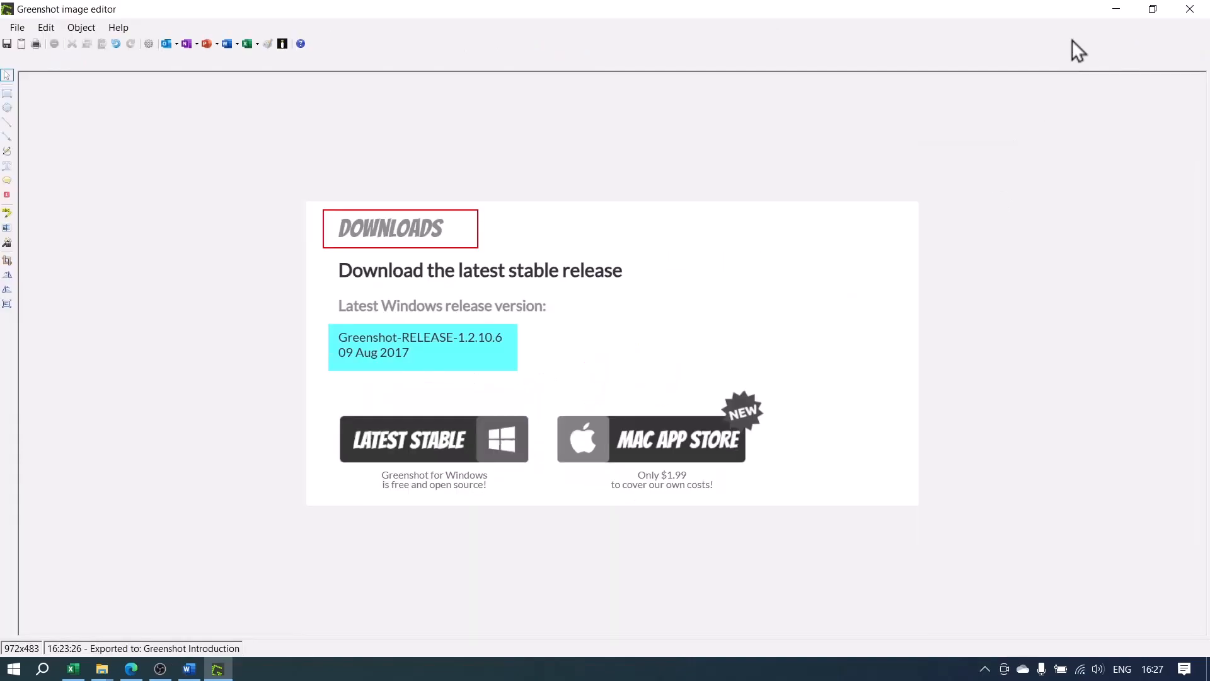
Step: Capture the logo area of the downloads page into a new image editor window and discard it without saving
click(1113, 10)
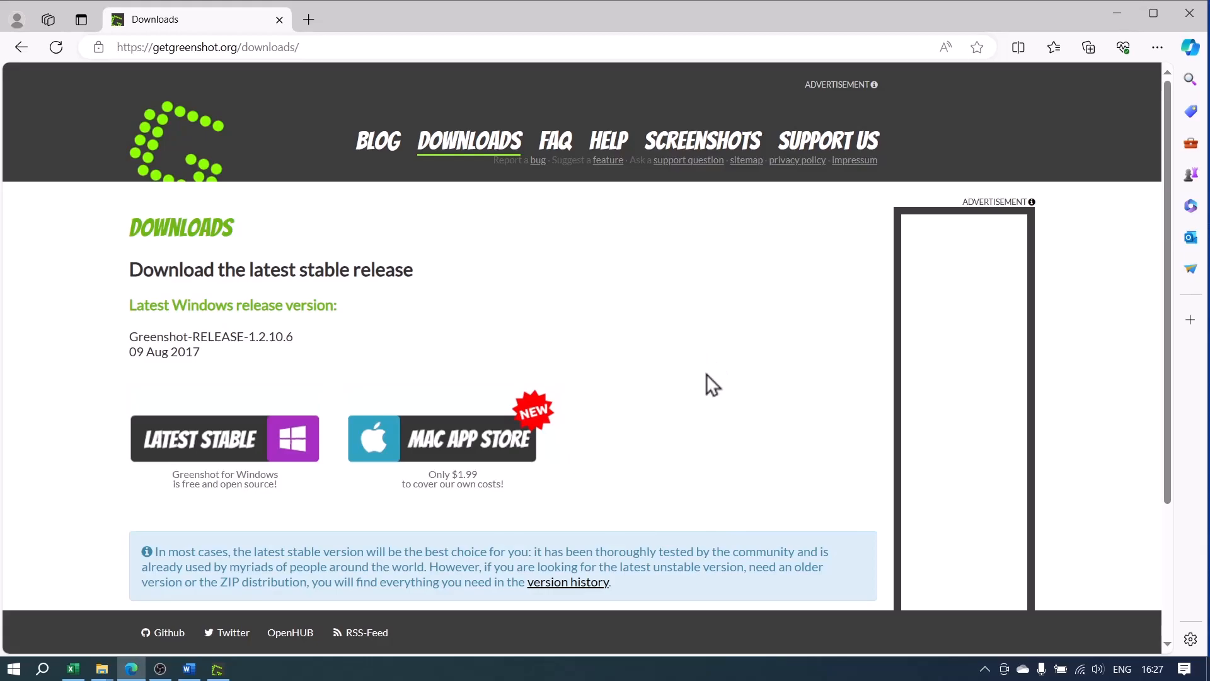
key(Print)
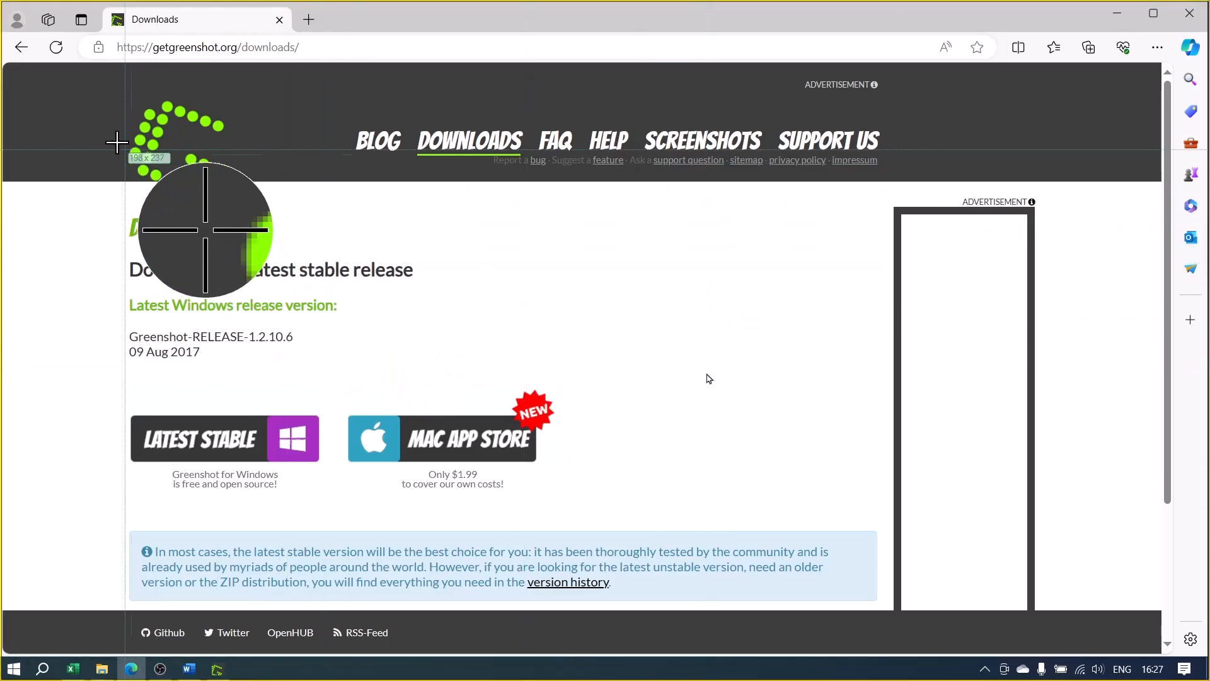
drag(96, 91, 301, 183)
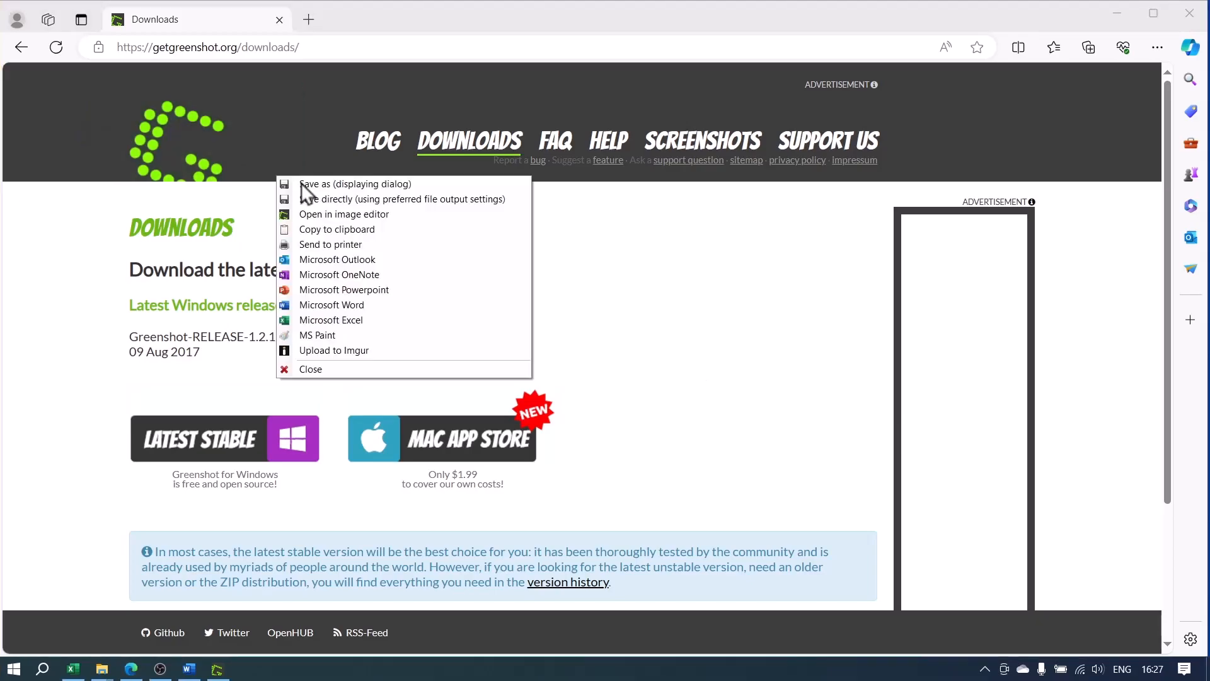
mouse_move(370, 213)
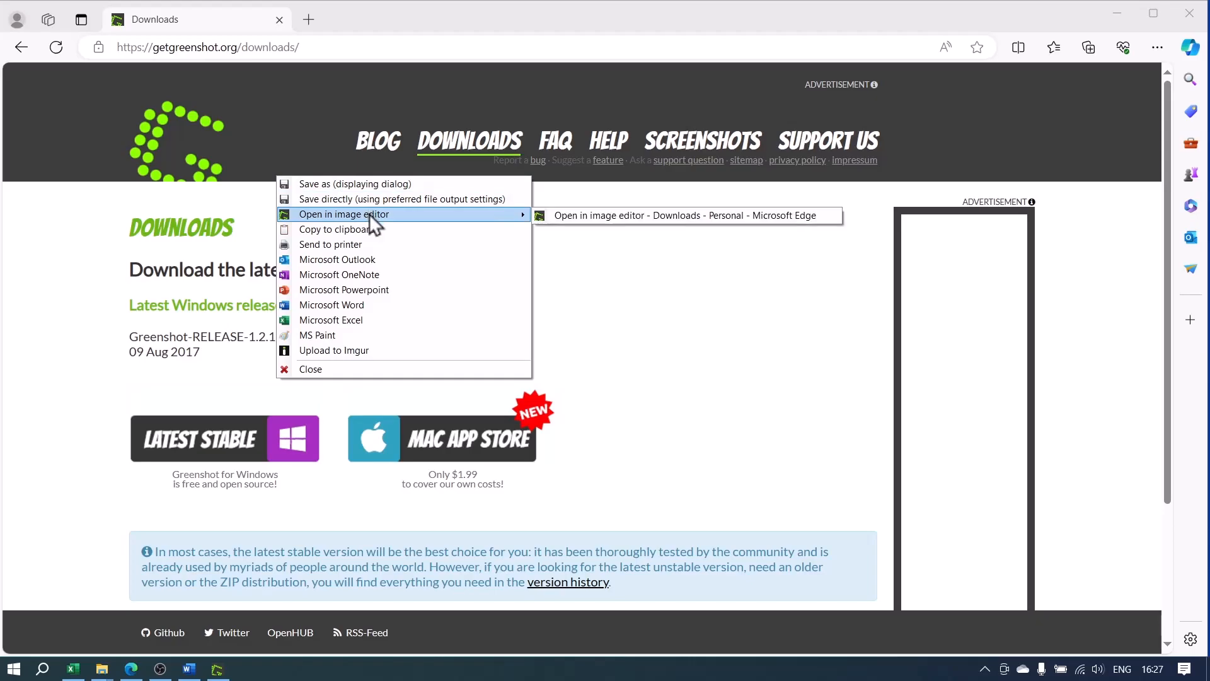
click(430, 214)
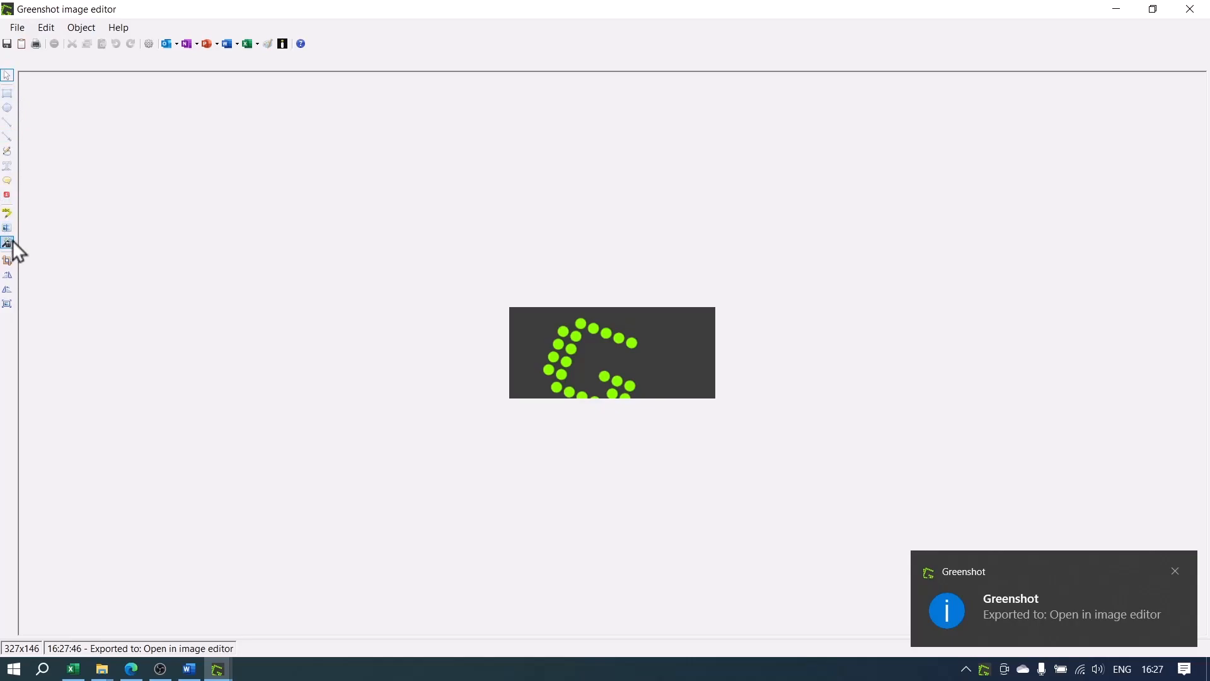
click(1190, 8)
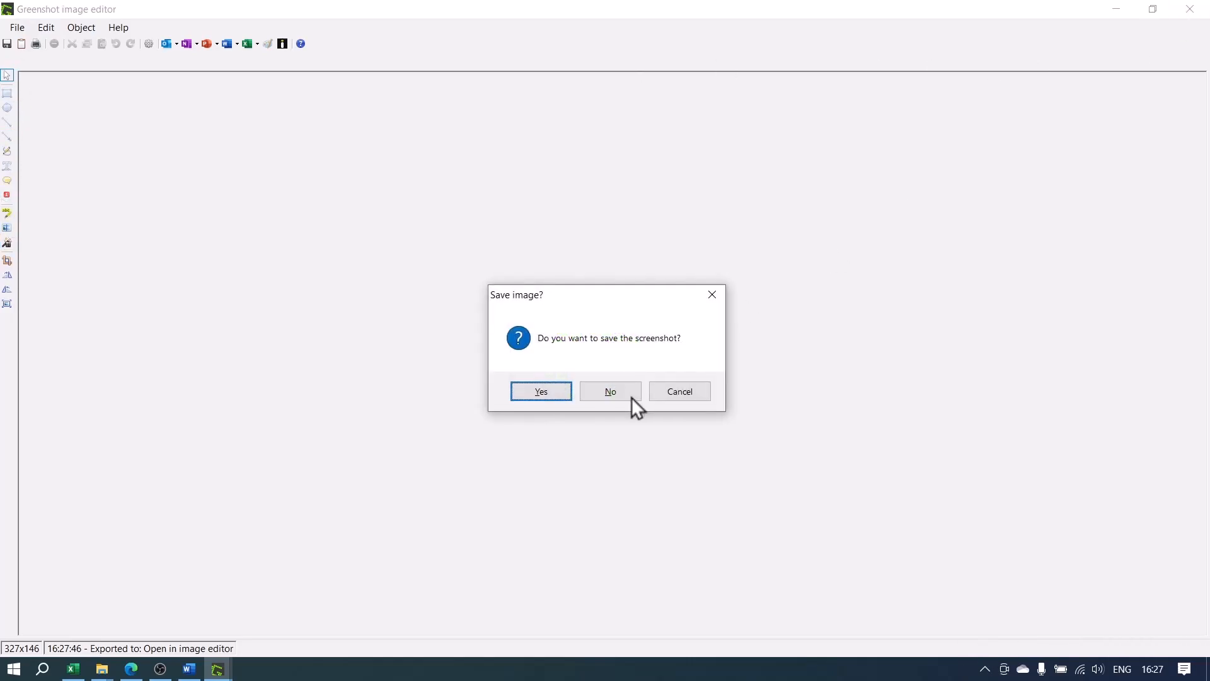
click(630, 394)
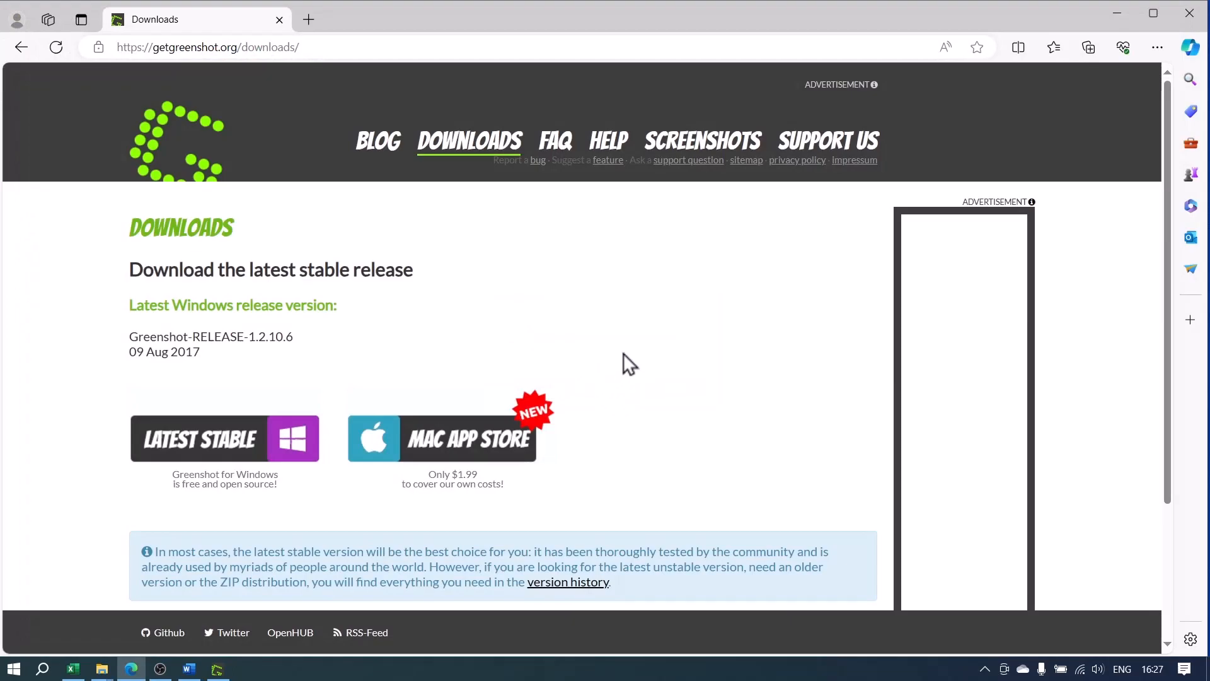
Step: Capture the logo area of the downloads page and add it to the capture already open in the image editor
key(Print)
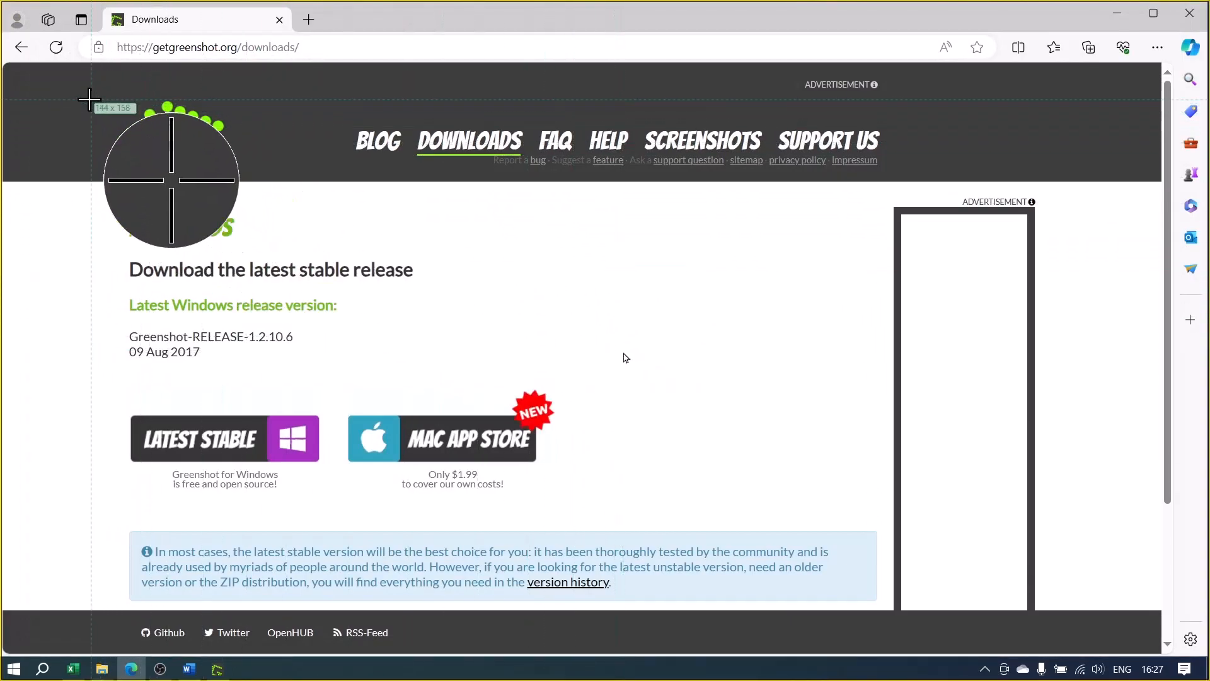
drag(98, 87, 276, 184)
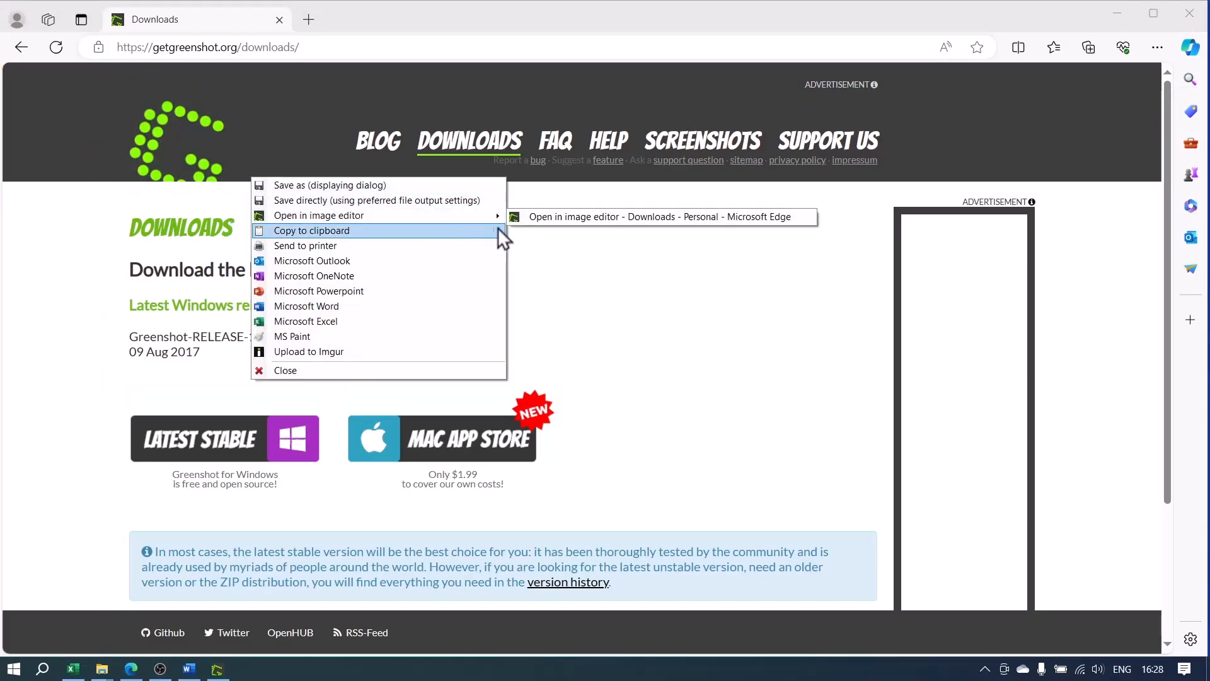
click(536, 218)
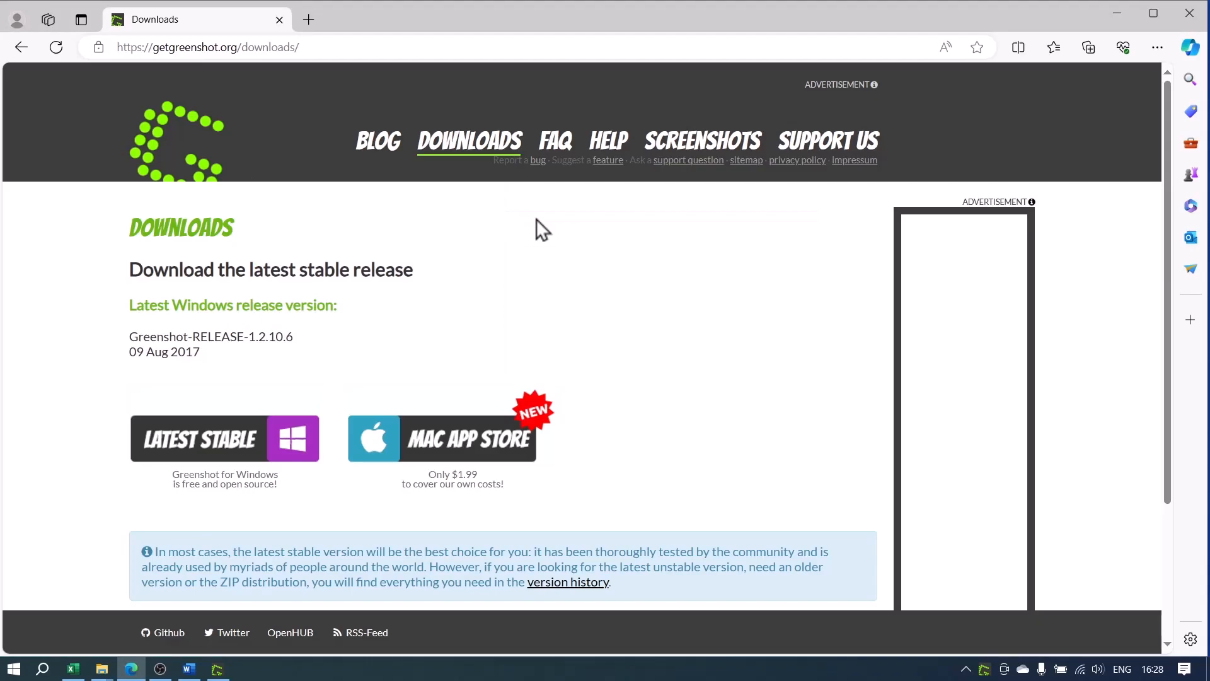
Step: Move the logo image in the image editor to the blank area beside the release text
click(218, 669)
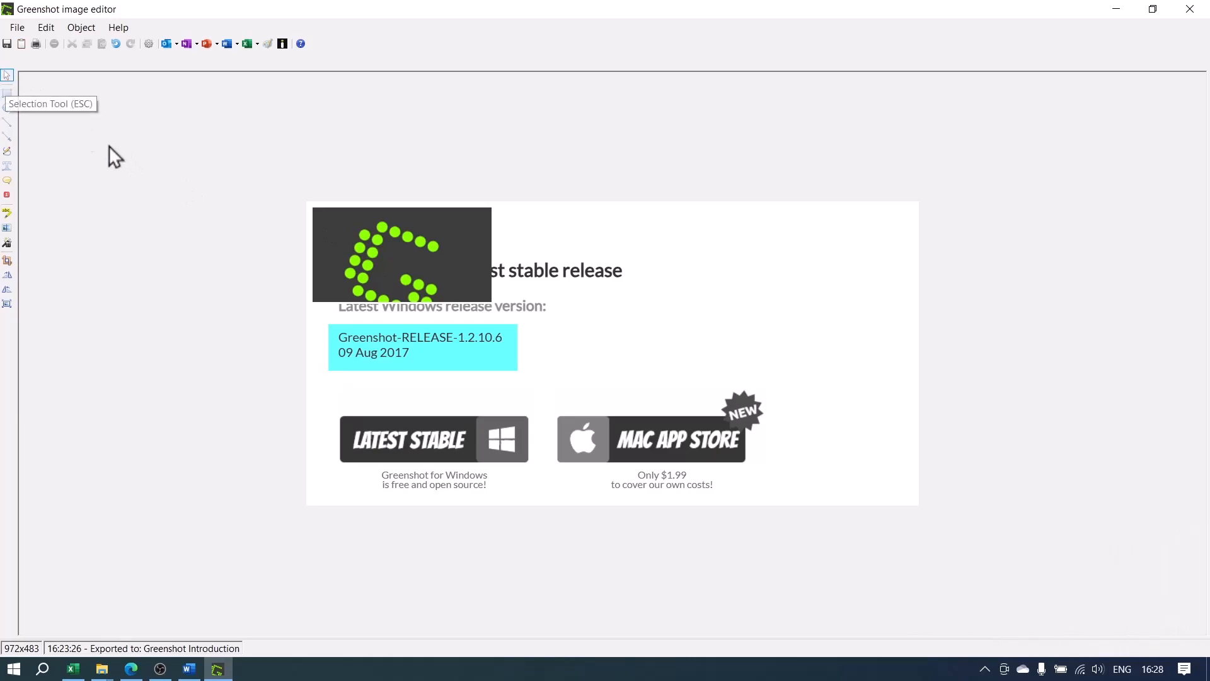
click(417, 262)
drag(363, 256, 708, 300)
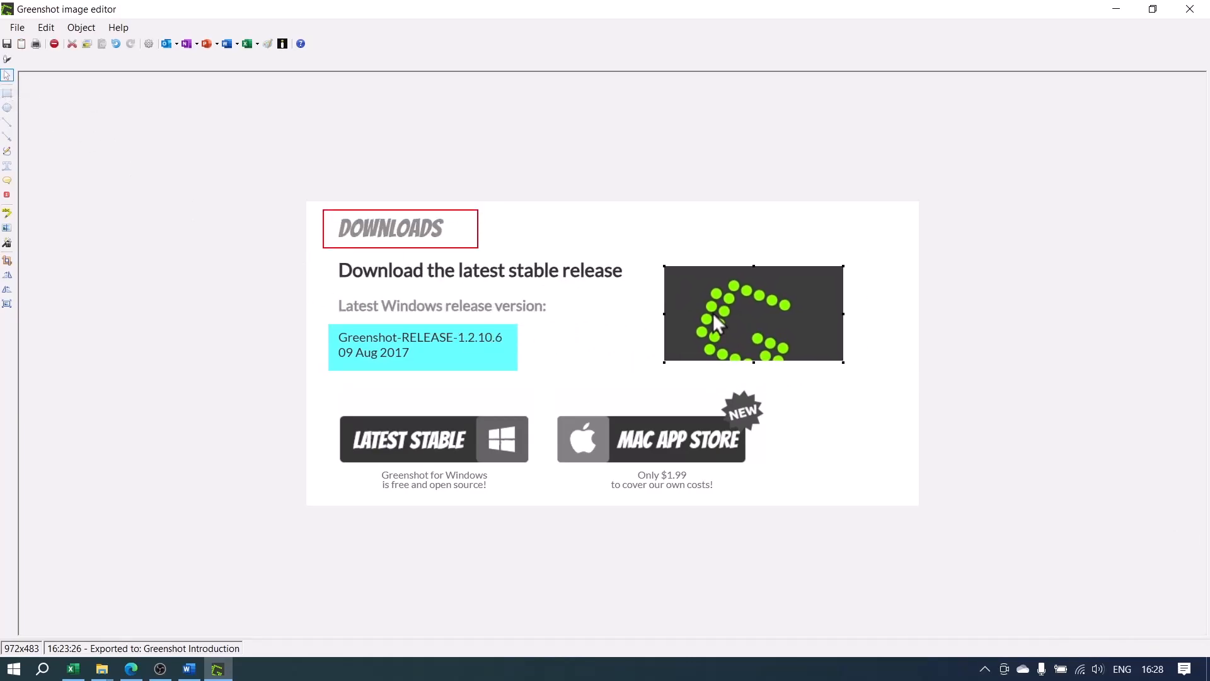
drag(712, 314, 721, 288)
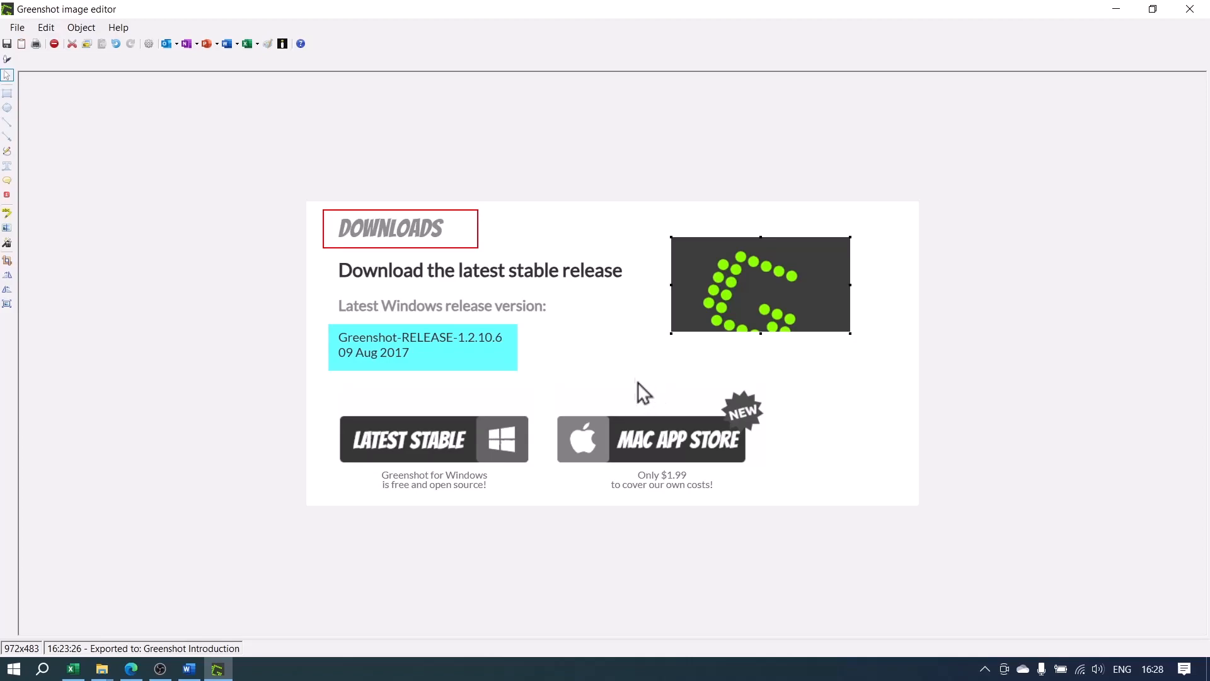
click(435, 359)
mouse_move(451, 360)
mouse_down()
mouse_move(494, 365)
mouse_move(456, 361)
mouse_up()
click(712, 293)
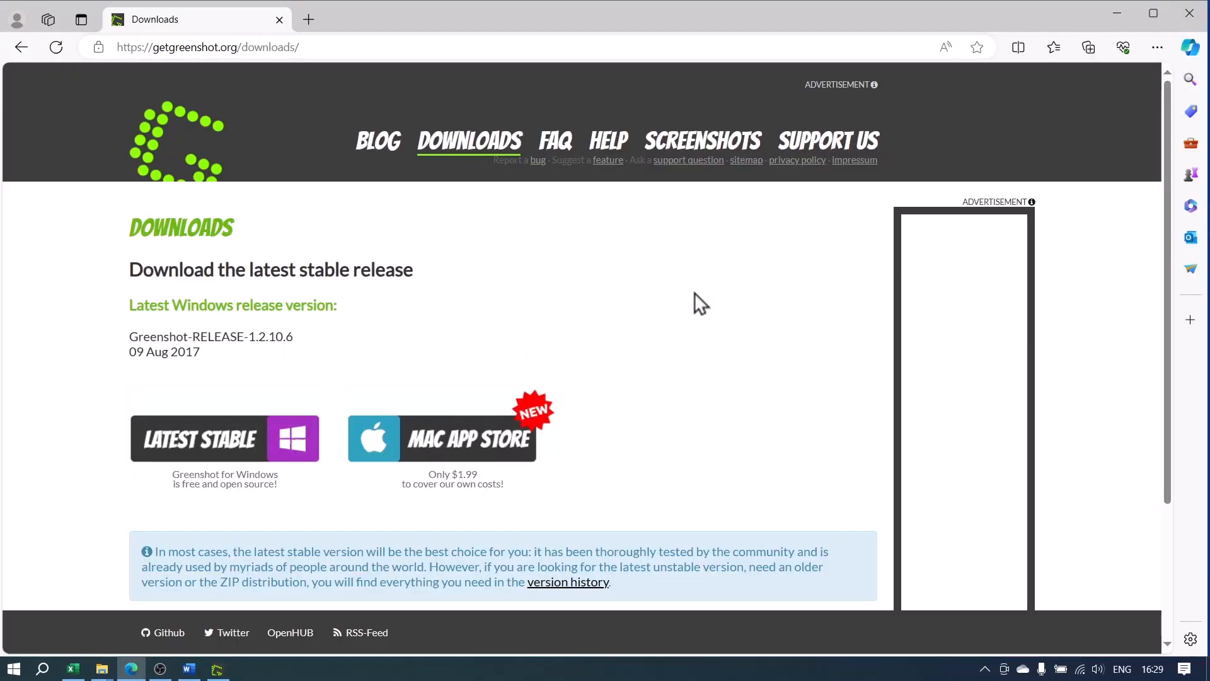
Step: Capture the page's blue information box to the clipboard and paste it below the last paragraph of the Greenshot Introduction document in Word
drag(118, 516, 886, 607)
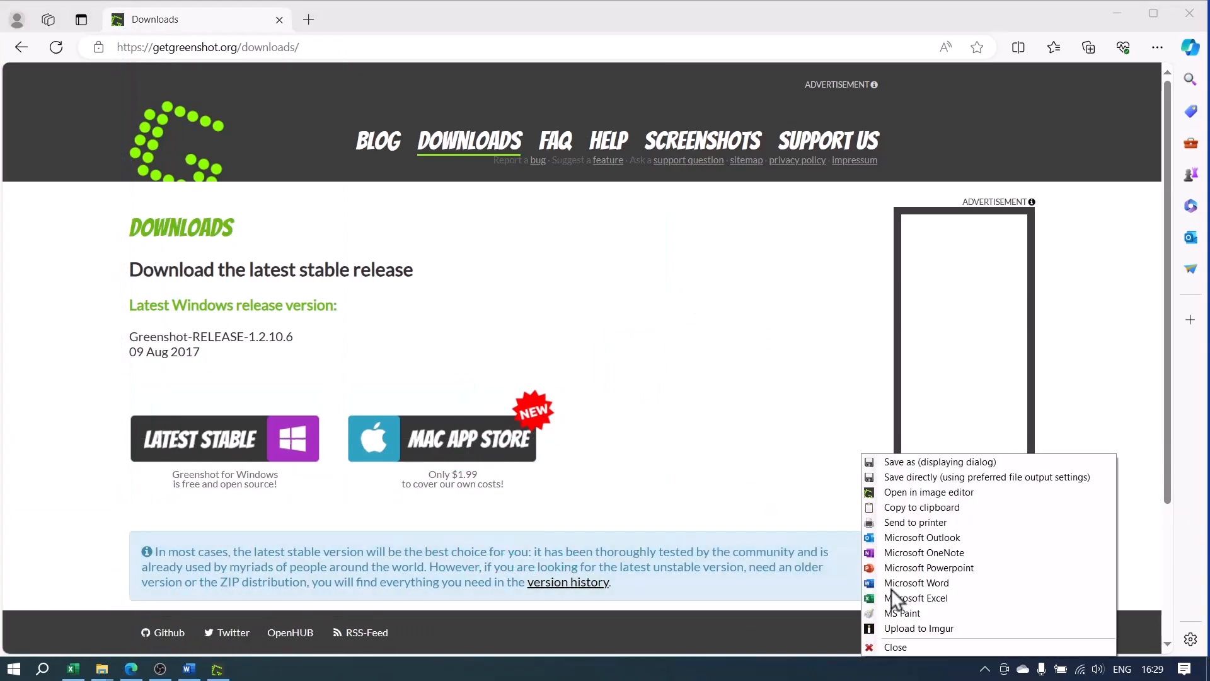
click(924, 508)
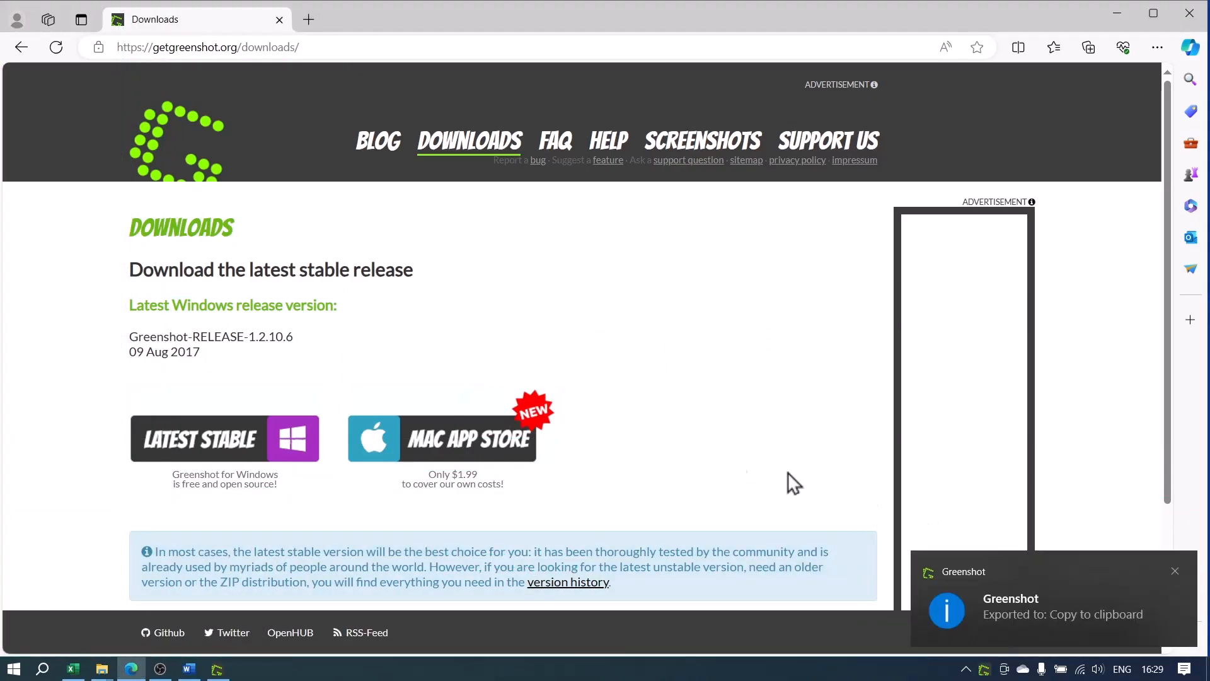
click(189, 669)
scroll(385, 510, down, 3)
click(486, 477)
key(Return)
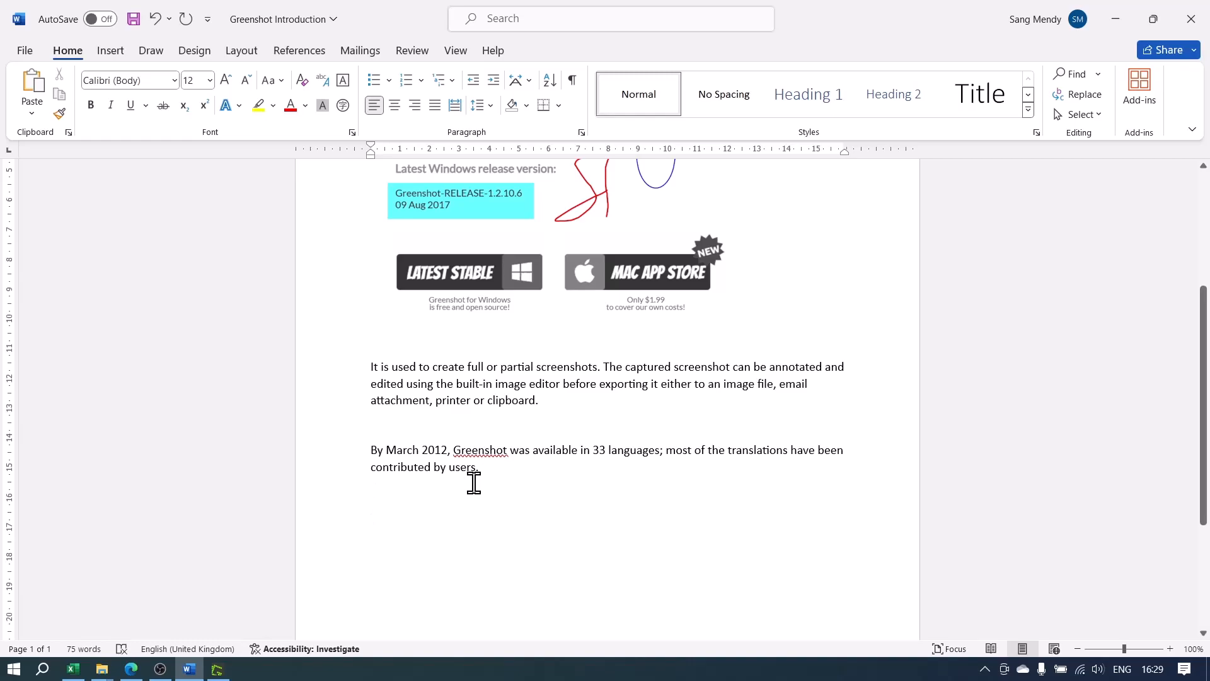
right_click(386, 494)
click(429, 294)
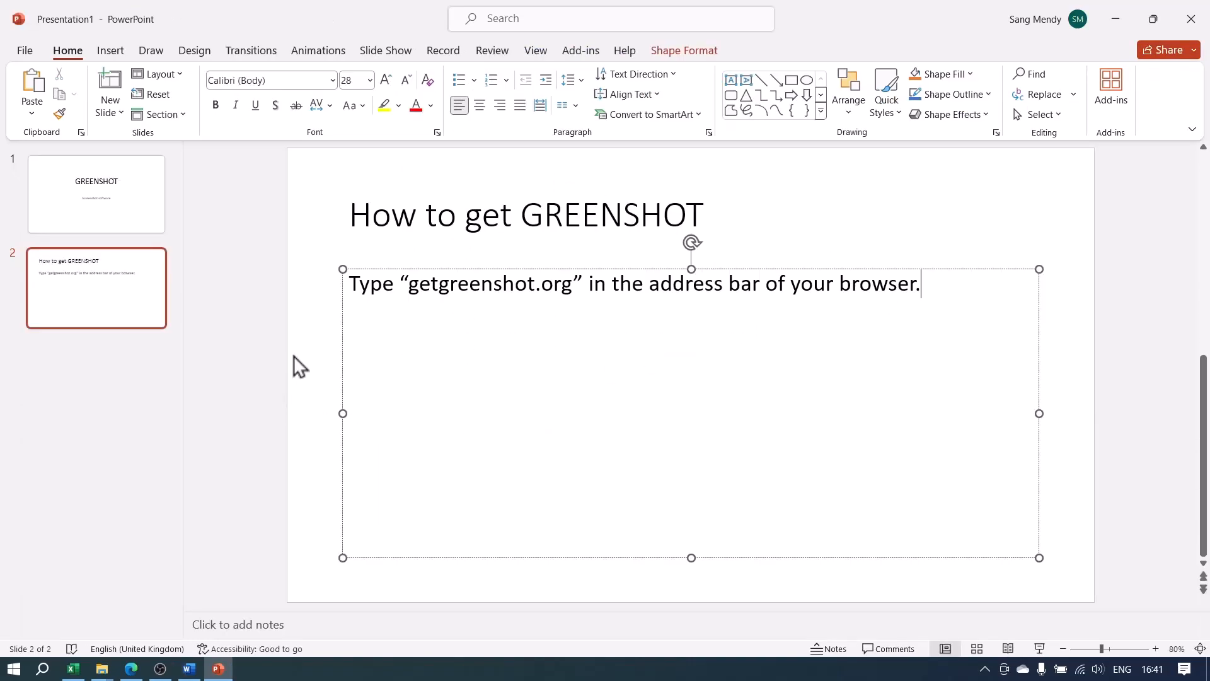
Step: Capture the downloads page in the browser from the address bar to the download buttons, export it to the open PowerPoint presentation, and return to that presentation
click(131, 668)
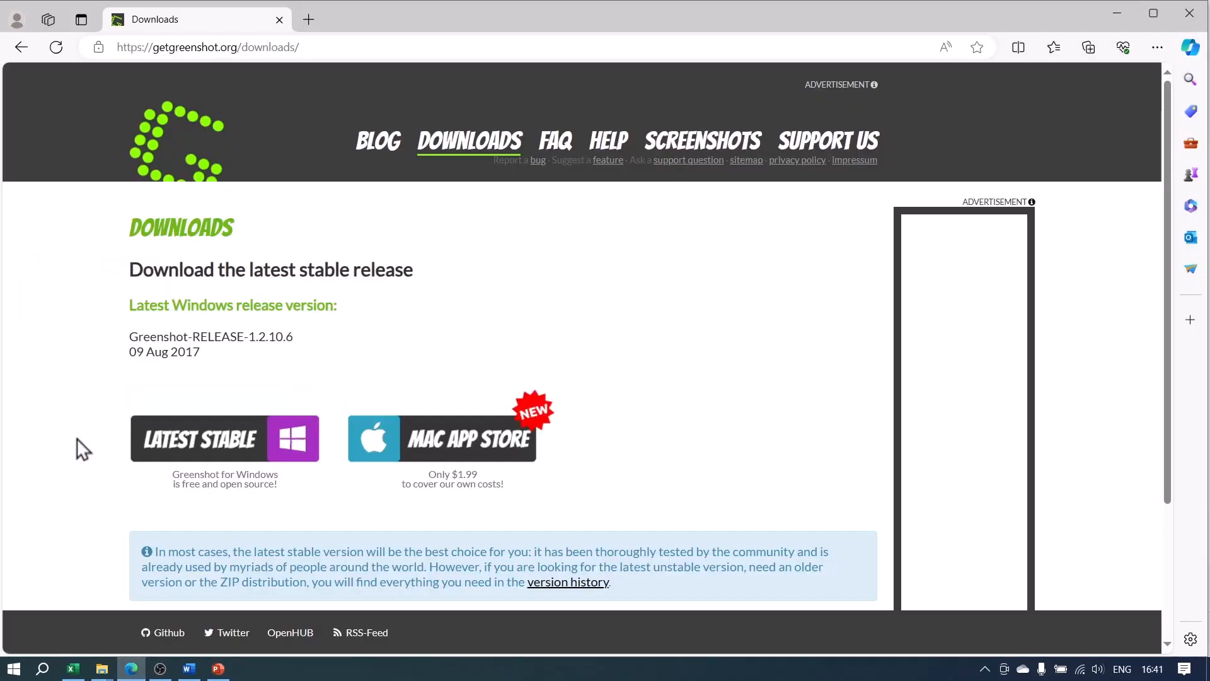
key(Print)
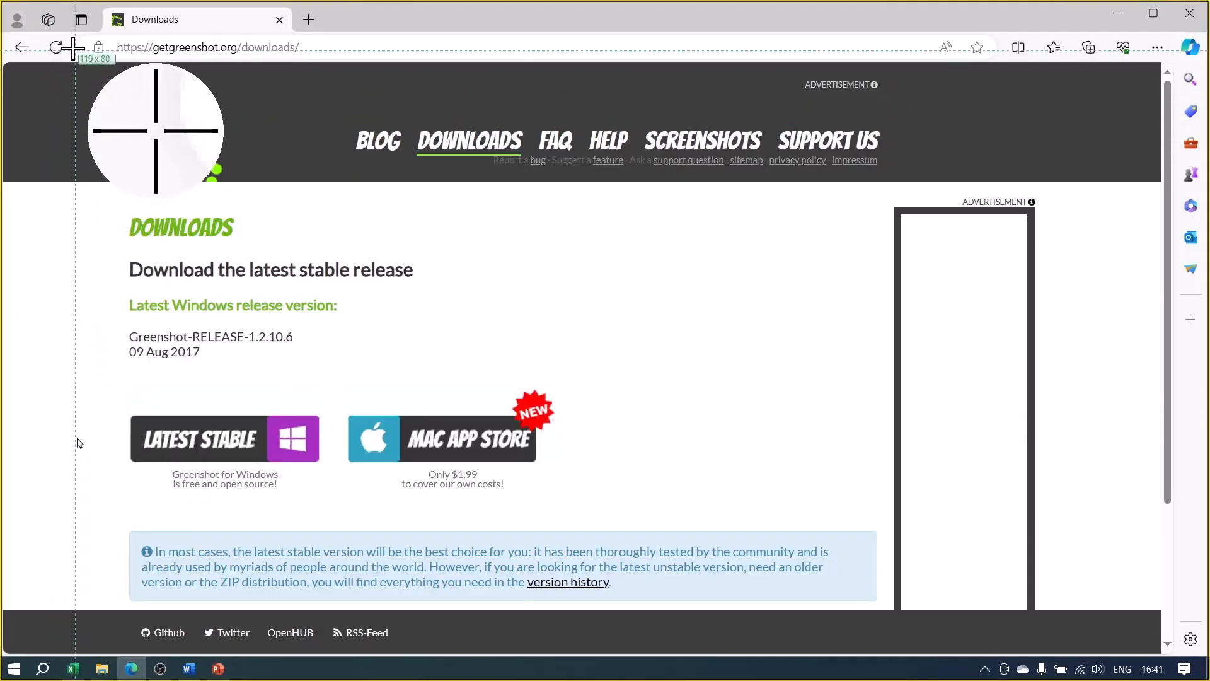
drag(80, 27, 1096, 507)
click(925, 573)
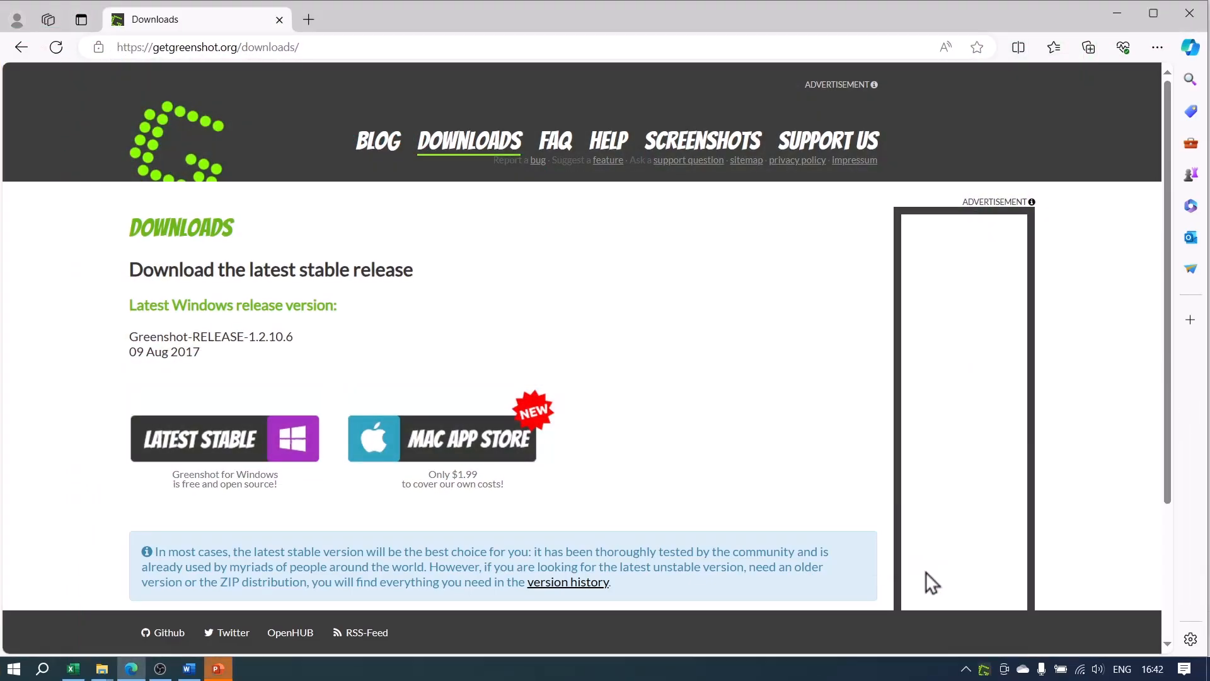
click(218, 669)
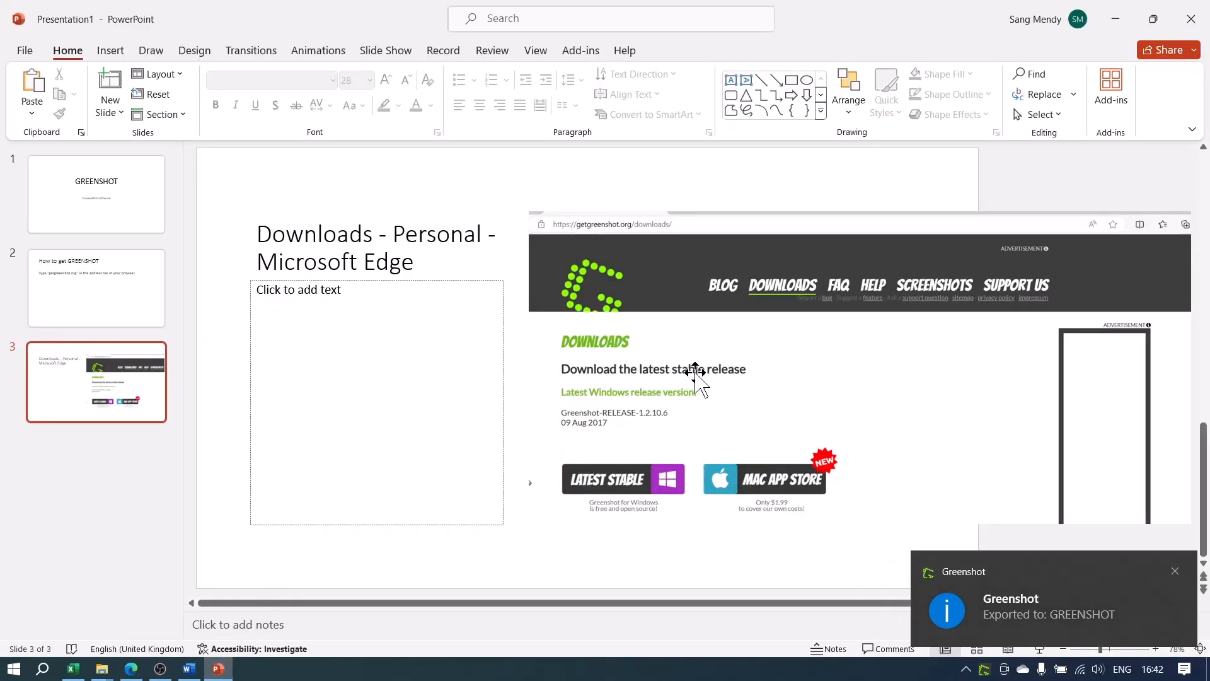
Step: Check the exported capture on slide 3 of the presentation against the "How to get GREENSHOT" slide
click(750, 371)
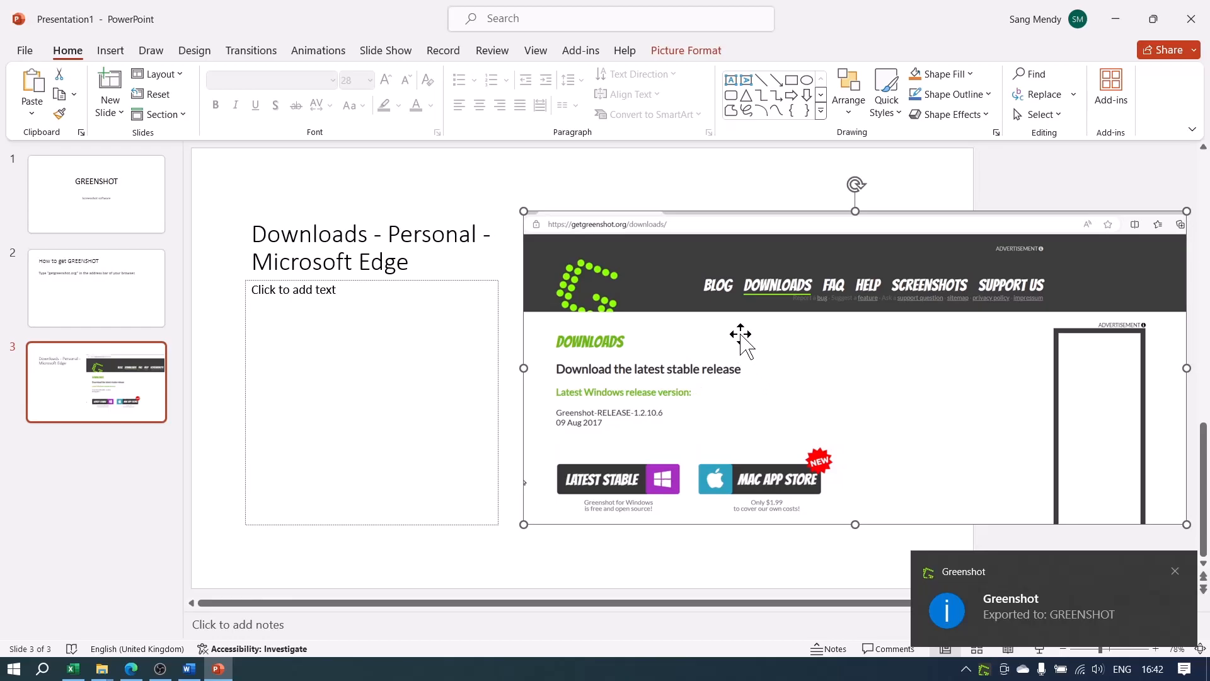
click(100, 300)
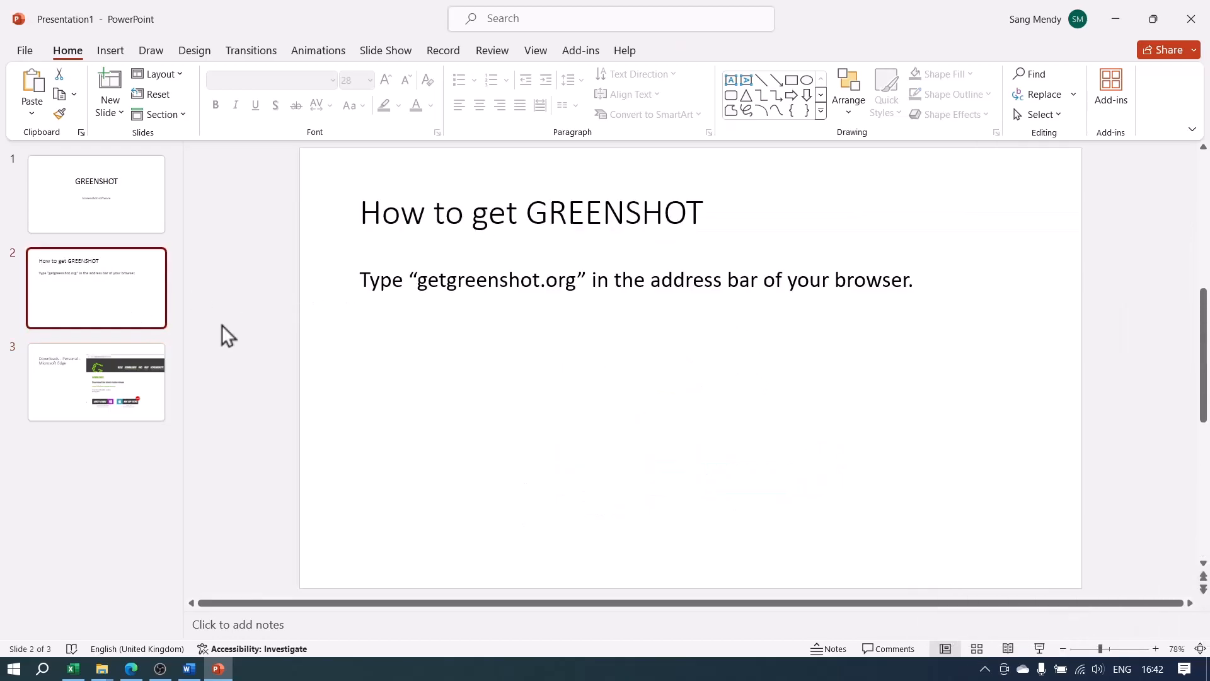
click(111, 372)
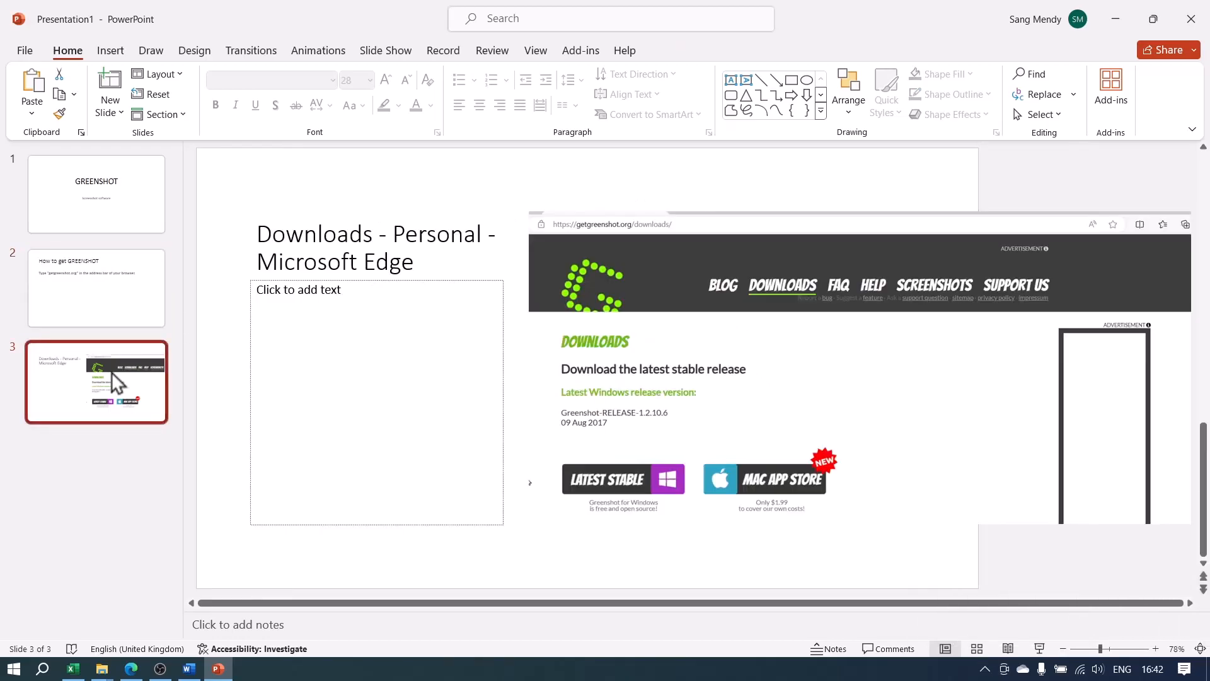